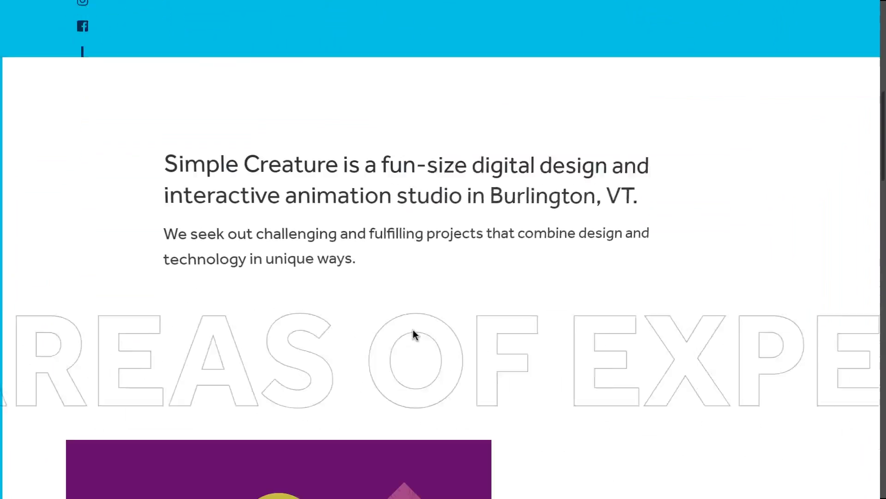
{"action": "scroll", "coordinate": [413, 328], "scroll_direction": "down", "scroll_amount": 5}
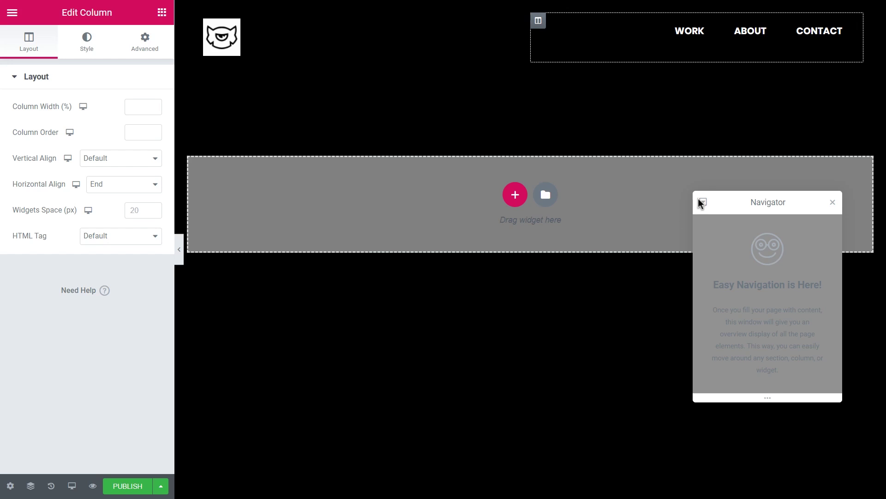
Move the Navigator aside and add a two-column section below the header
{"action": "left_click_drag", "start_coordinate": [754, 199], "coordinate": [767, 272]}
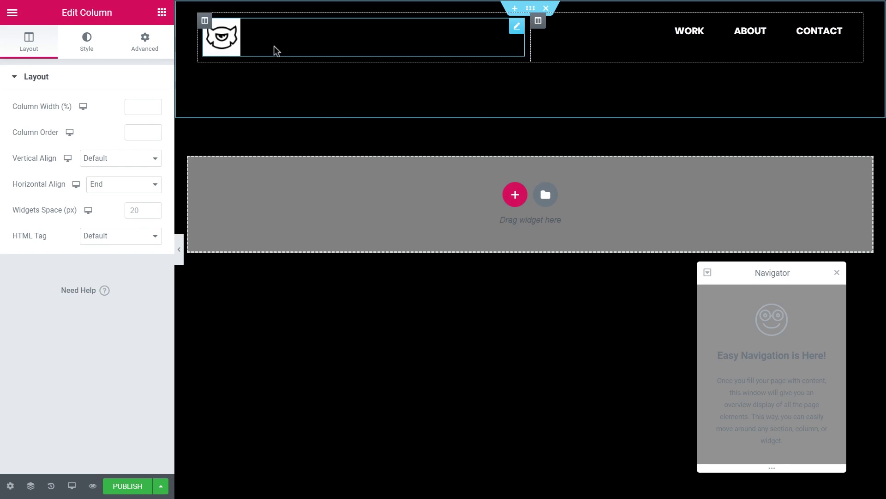
{"action": "left_click", "coordinate": [515, 194]}
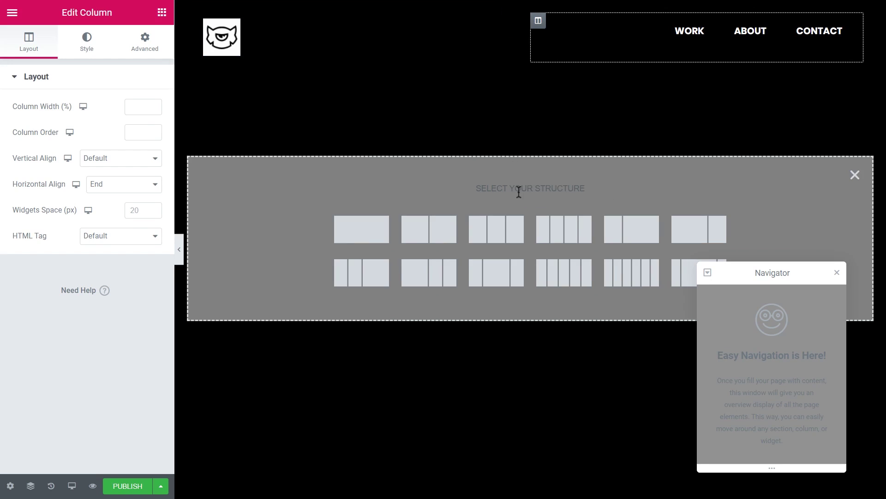
{"action": "left_click", "coordinate": [430, 233]}
{"action": "mouse_move", "coordinate": [364, 134]}
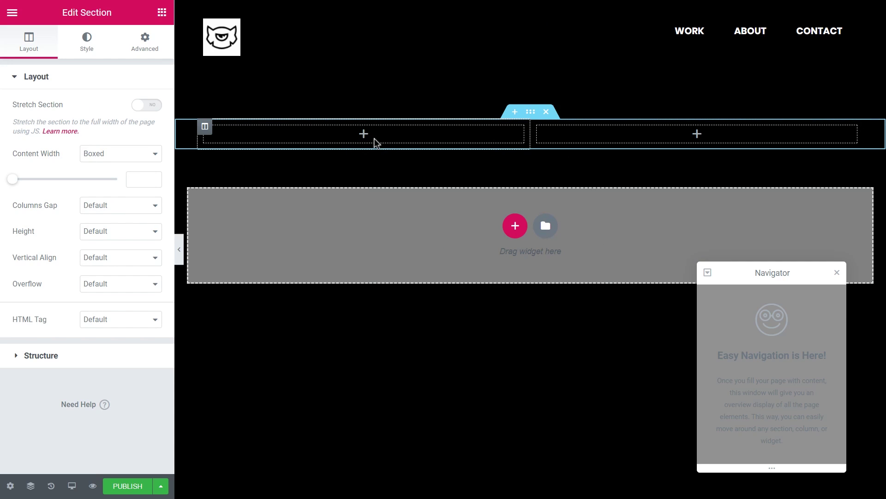
Place an Image widget with the red photo from the Media Library in the left column
{"action": "left_click", "coordinate": [162, 12]}
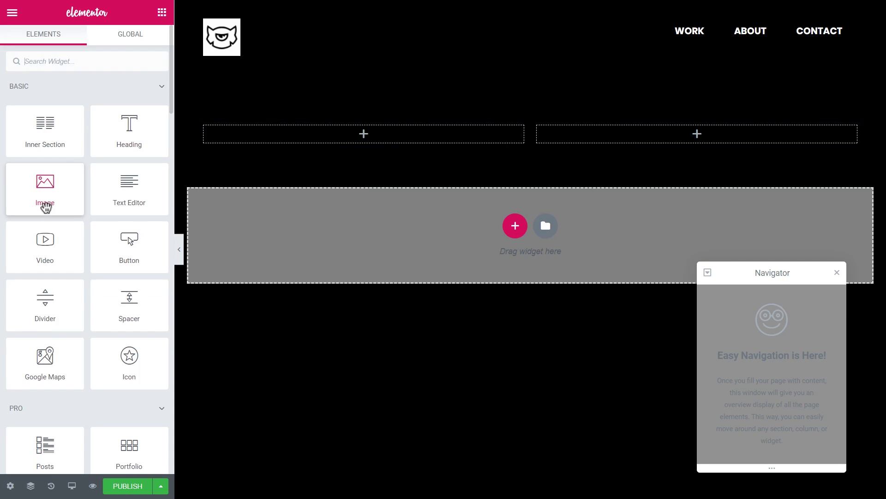
{"action": "left_click_drag", "start_coordinate": [44, 193], "coordinate": [346, 134]}
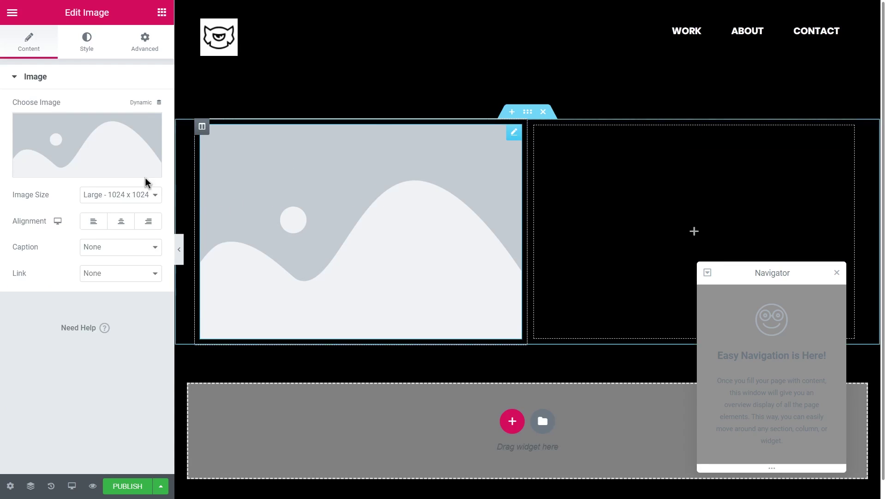
{"action": "left_click", "coordinate": [145, 176]}
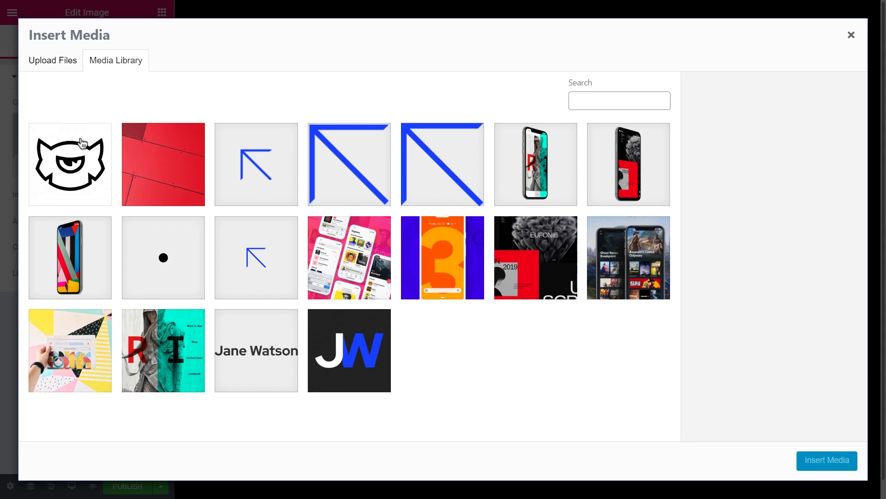
{"action": "left_click", "coordinate": [200, 196]}
{"action": "left_click", "coordinate": [804, 455]}
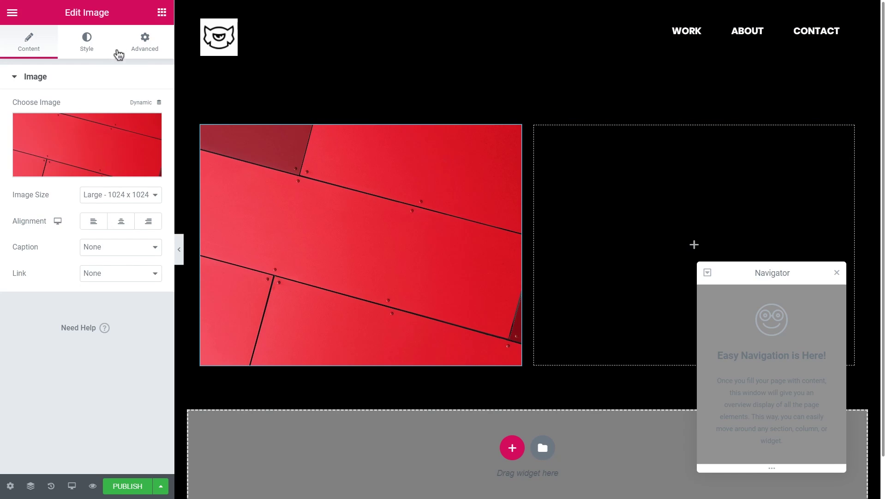
{"action": "left_click", "coordinate": [140, 51]}
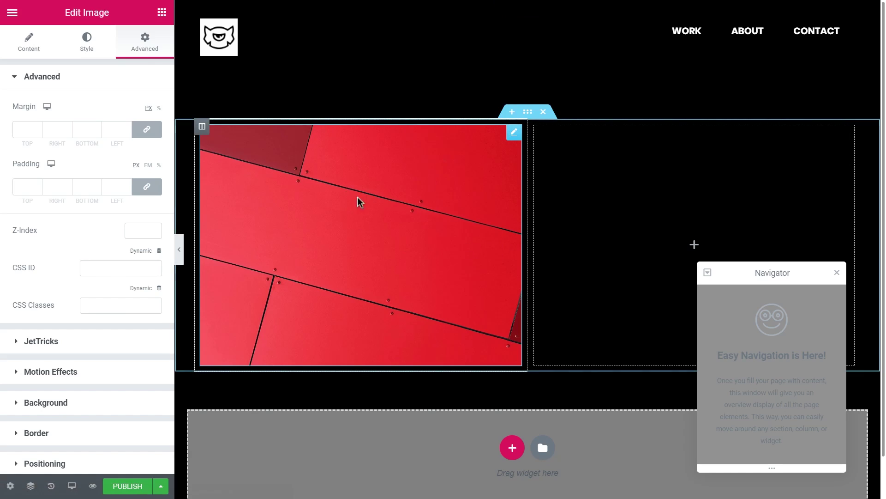
{"action": "mouse_move", "coordinate": [201, 132]}
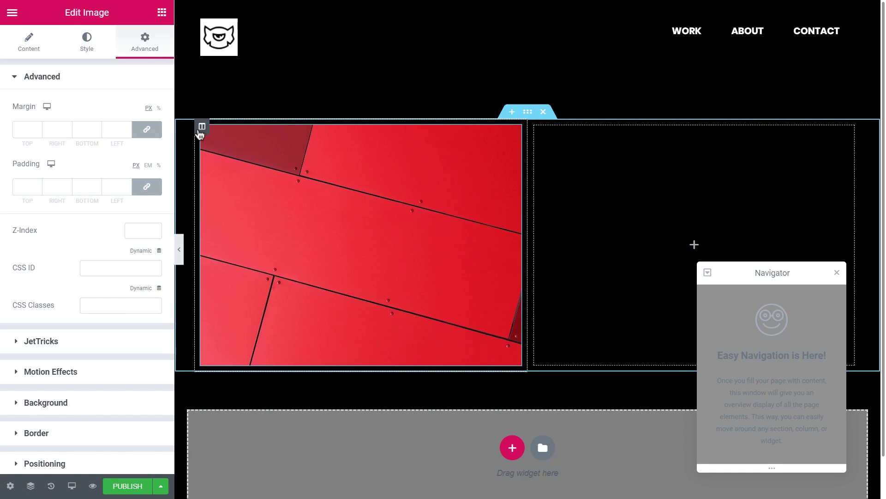
Unlink the left column's margins and set Right to -24 px and Left to 24 px
{"action": "left_click", "coordinate": [200, 130]}
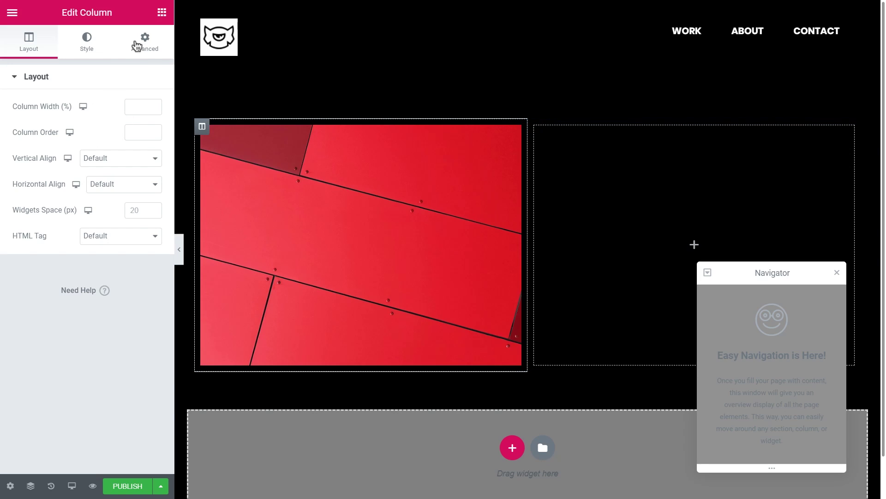
{"action": "left_click", "coordinate": [144, 50]}
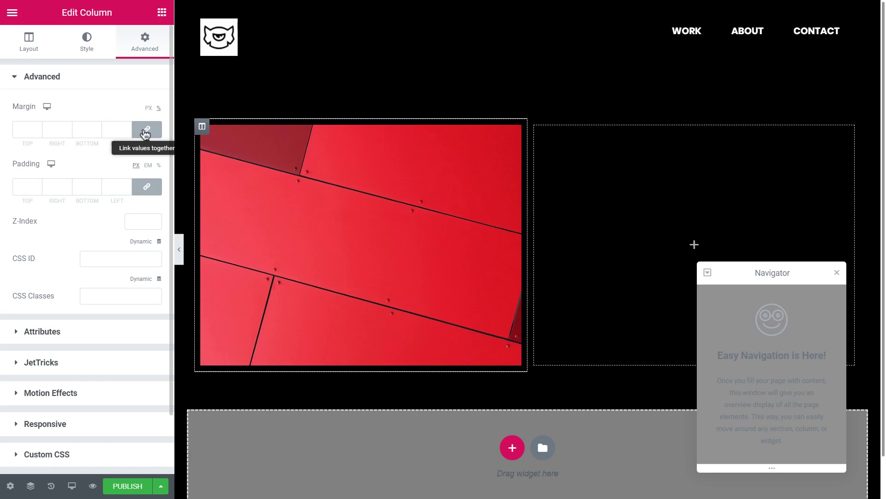
{"action": "left_click", "coordinate": [147, 129]}
{"action": "type", "text": "-24"}
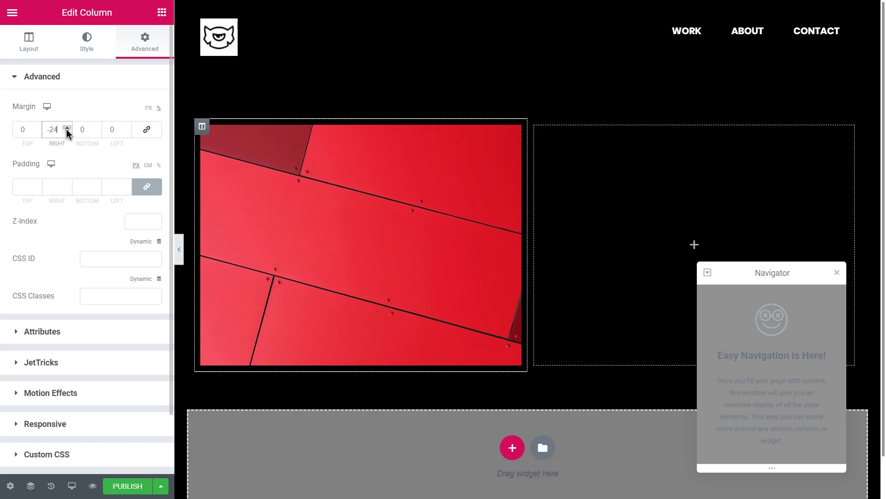
{"action": "left_click", "coordinate": [128, 130]}
{"action": "type", "text": "4"}
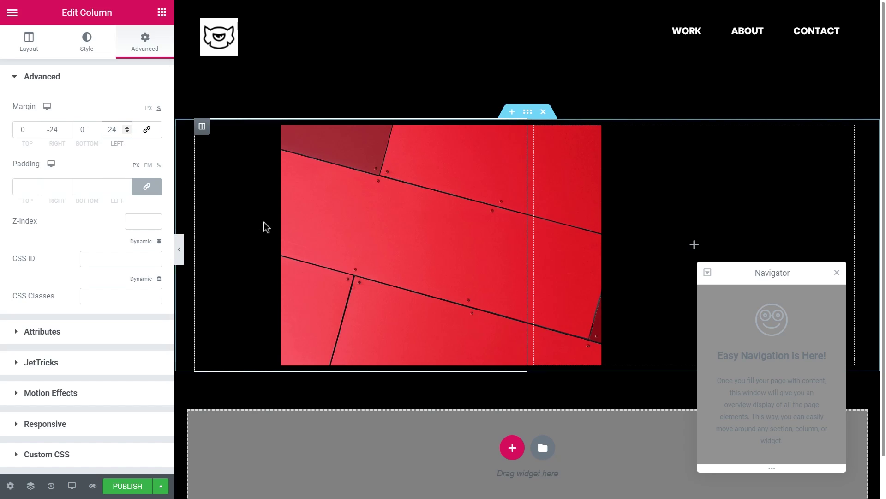
{"action": "mouse_move", "coordinate": [450, 298]}
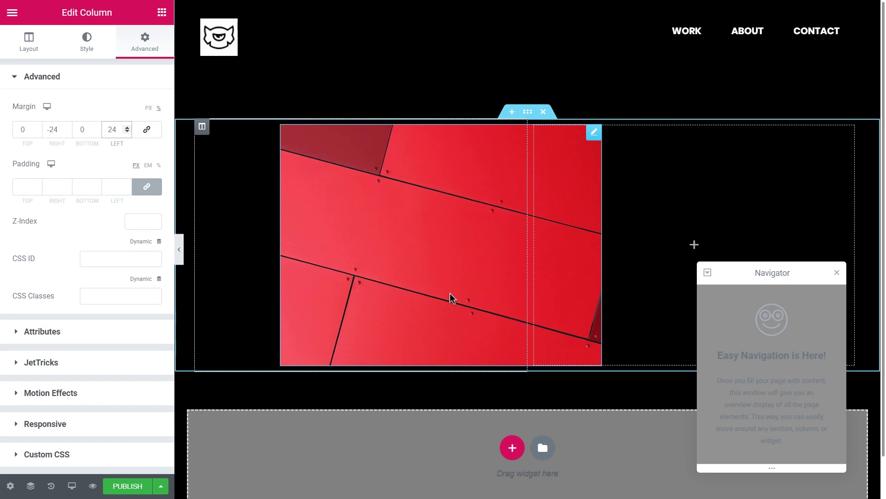
Add a Heading widget to the right column and set its font to Poppins
{"action": "left_click", "coordinate": [162, 12]}
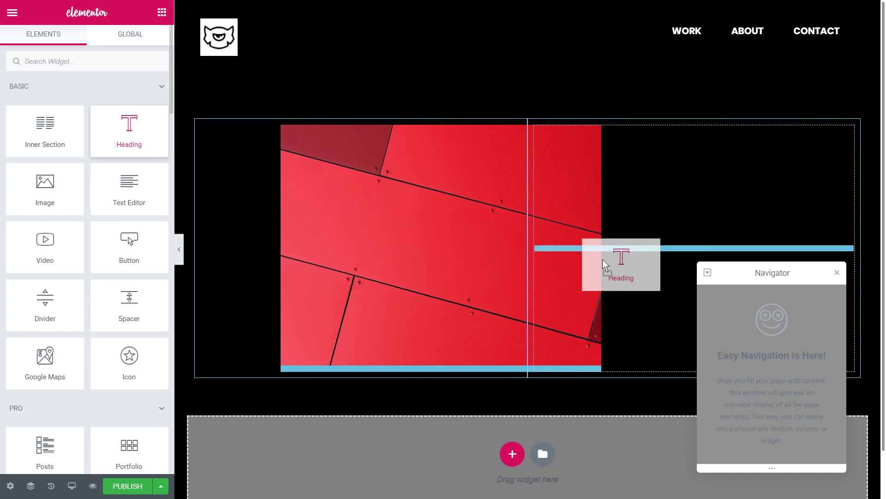
{"action": "left_click_drag", "start_coordinate": [115, 145], "coordinate": [605, 263]}
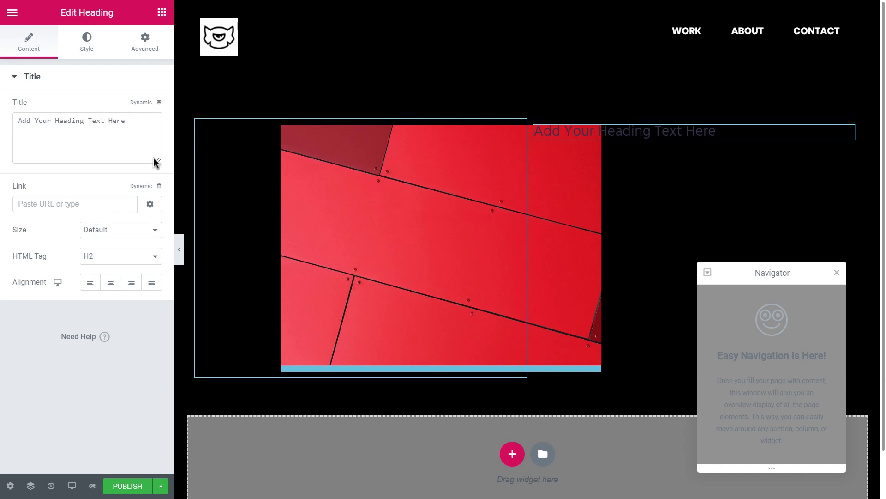
{"action": "left_click", "coordinate": [87, 41]}
{"action": "left_click", "coordinate": [147, 106]}
{"action": "left_click", "coordinate": [146, 133]}
{"action": "left_click", "coordinate": [117, 166]}
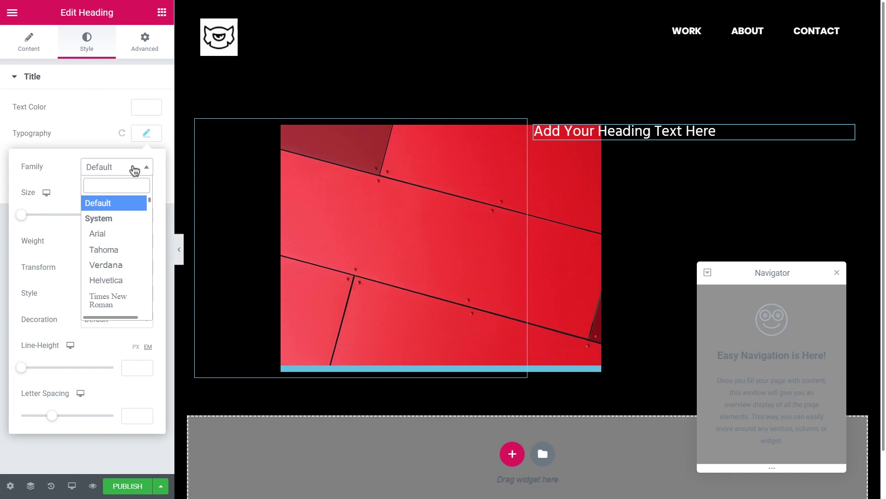
{"action": "type", "text": "popp"}
{"action": "left_click", "coordinate": [104, 227]}
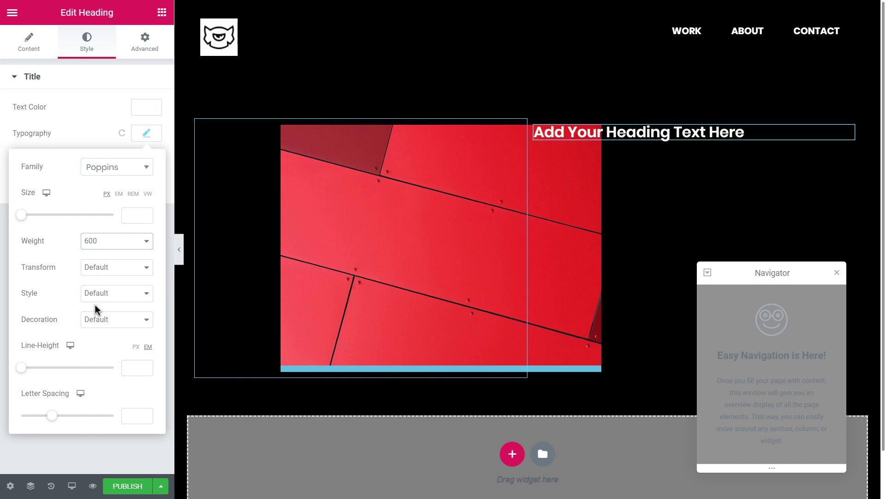
Set the heading's font size to 90 and weight to 800
{"action": "left_click", "coordinate": [129, 215]}
{"action": "type", "text": "90"}
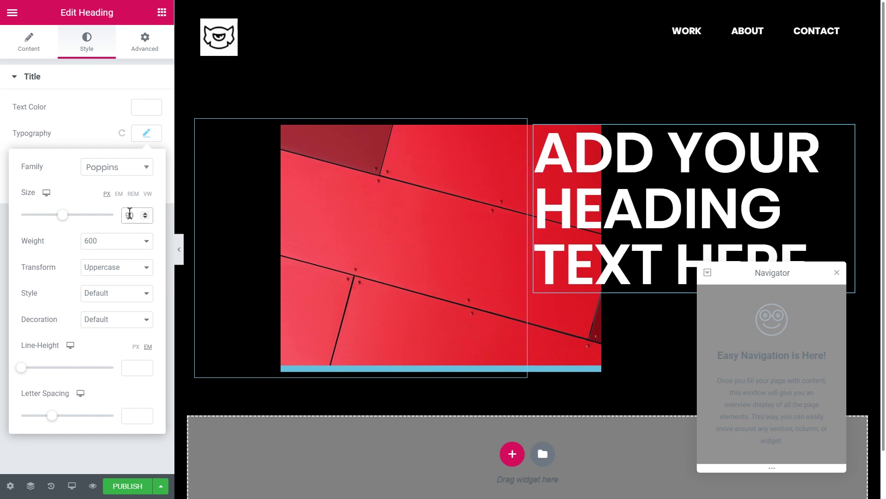
{"action": "left_click", "coordinate": [125, 239]}
{"action": "left_click", "coordinate": [119, 317]}
{"action": "left_click", "coordinate": [124, 239]}
{"action": "left_click", "coordinate": [126, 321]}
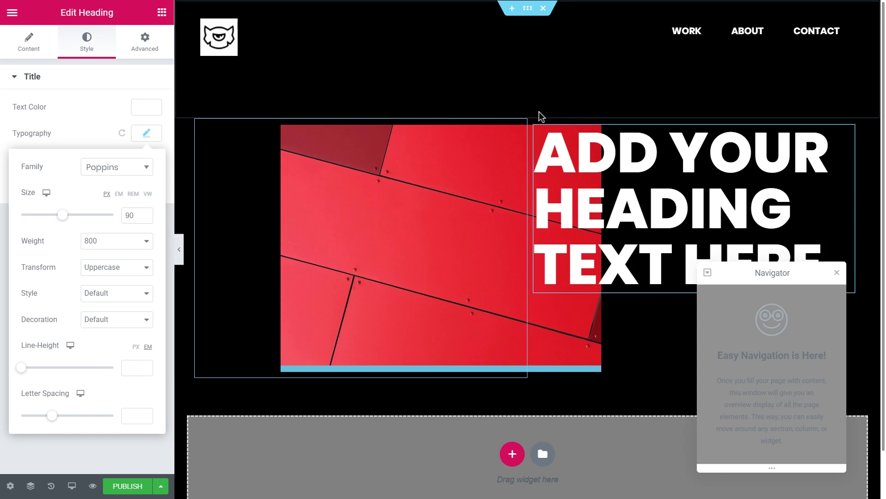
{"action": "left_click", "coordinate": [536, 126]}
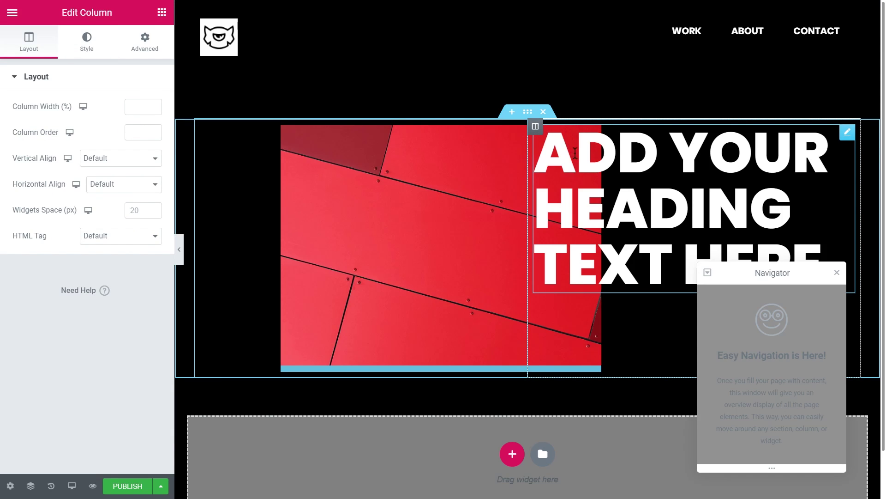
Set the heading column's left margin to -124 px so it overlaps the photo
{"action": "left_click", "coordinate": [837, 272]}
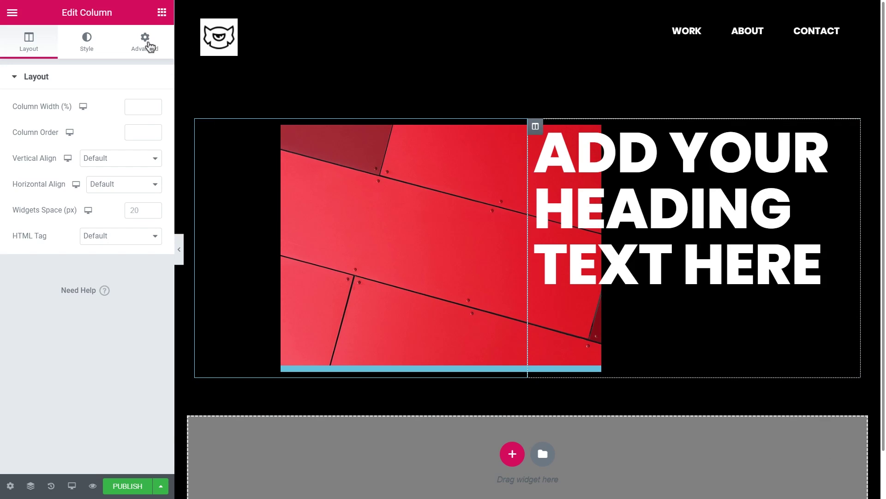
{"action": "left_click", "coordinate": [145, 44]}
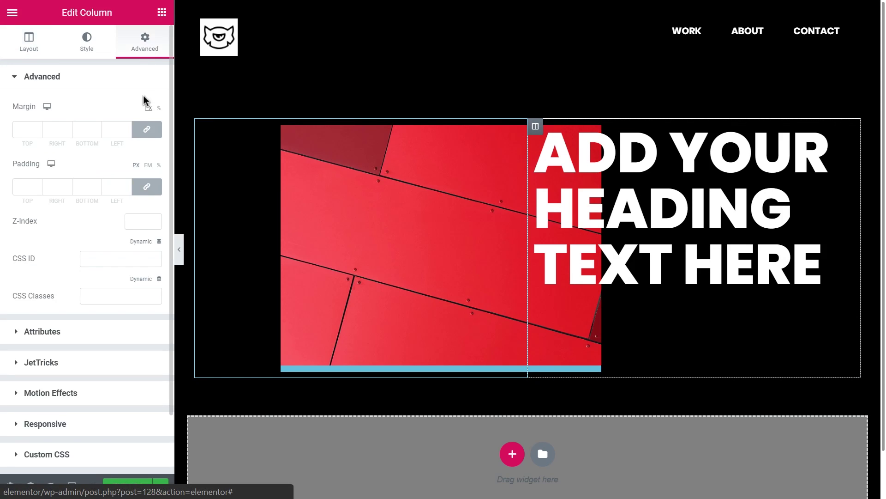
{"action": "left_click", "coordinate": [127, 132]}
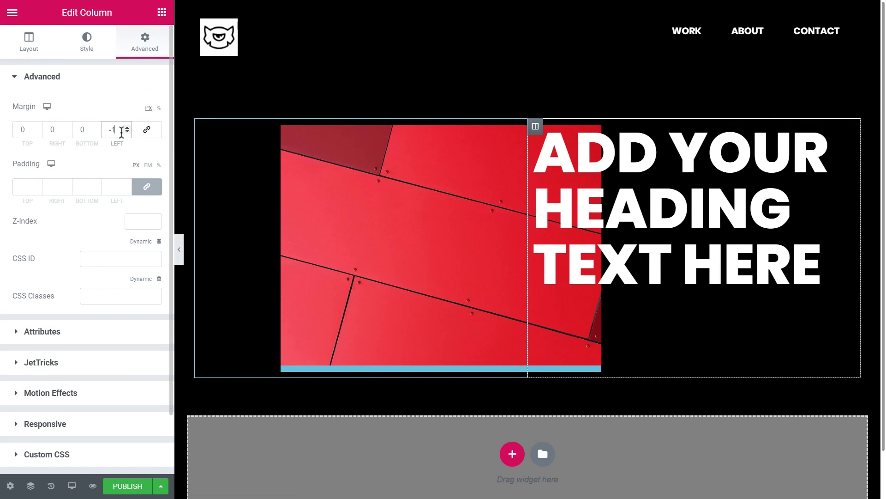
{"action": "type", "text": "24"}
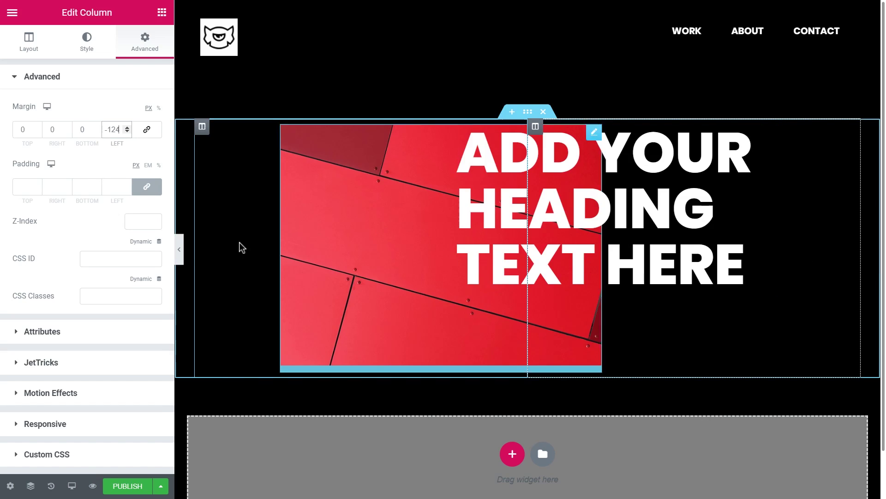
Preview the overlap, then set the heading column's vertical alignment to Middle
{"action": "left_click", "coordinate": [180, 252]}
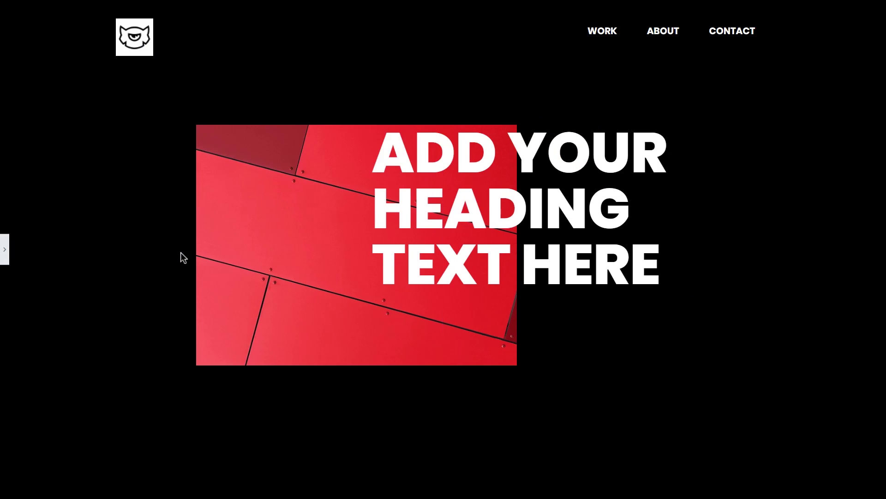
{"action": "left_click", "coordinate": [5, 251]}
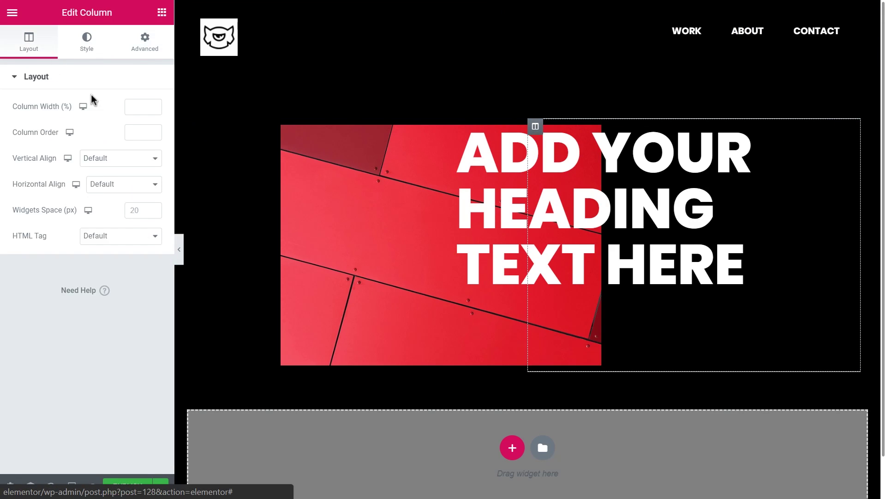
{"action": "left_click", "coordinate": [121, 158]}
{"action": "left_click", "coordinate": [123, 191]}
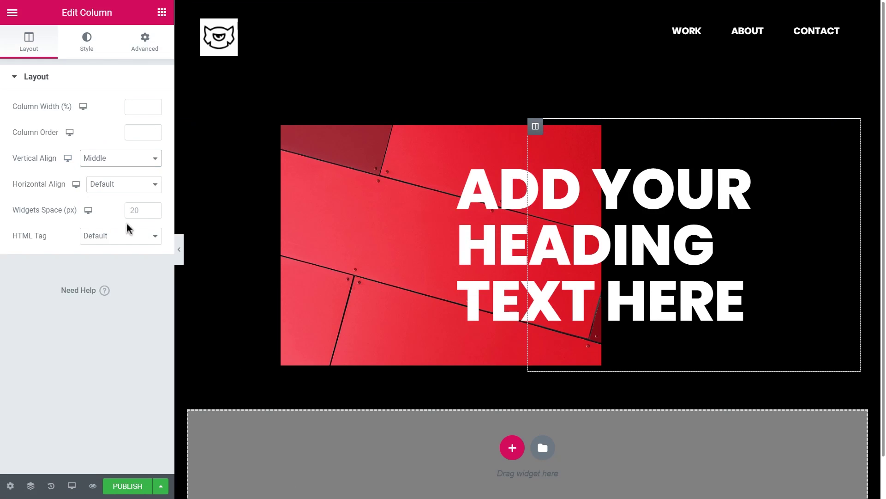
{"action": "mouse_move", "coordinate": [801, 219]}
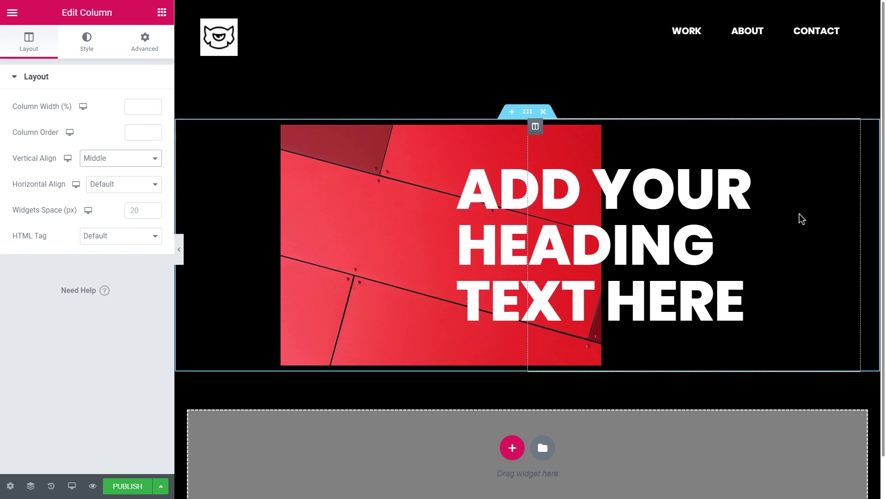
Enable the heading's mouse effects with a 3D tilt in the Direct direction
{"action": "left_click", "coordinate": [770, 169]}
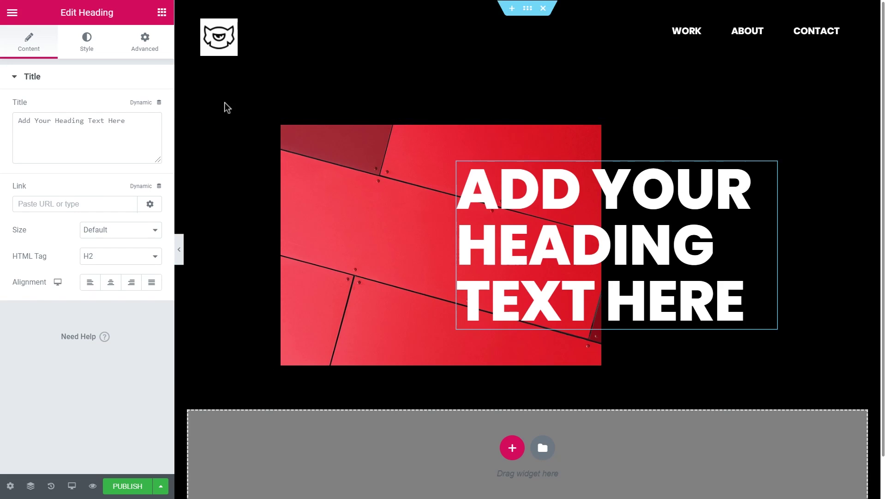
{"action": "left_click", "coordinate": [156, 52]}
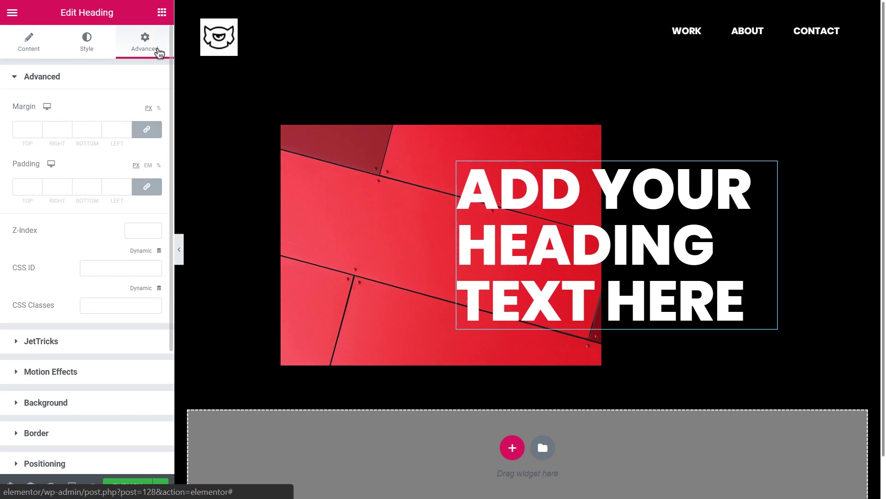
{"action": "left_click", "coordinate": [84, 374]}
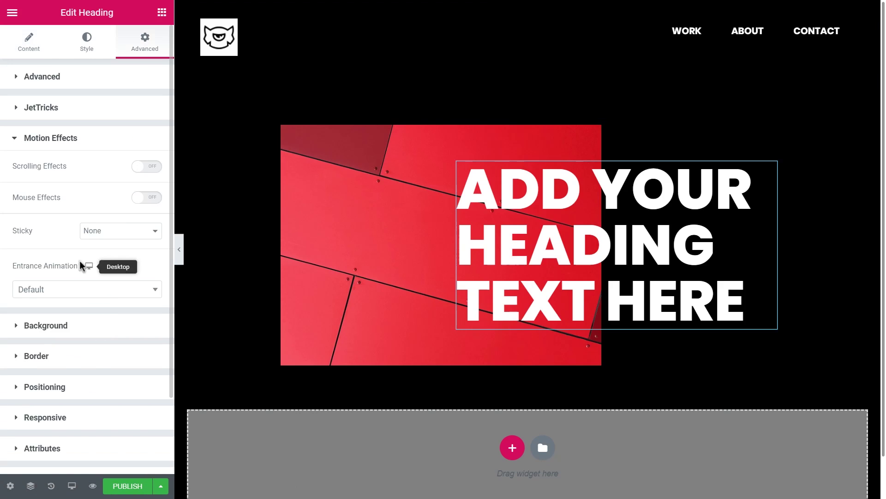
{"action": "left_click", "coordinate": [138, 197]}
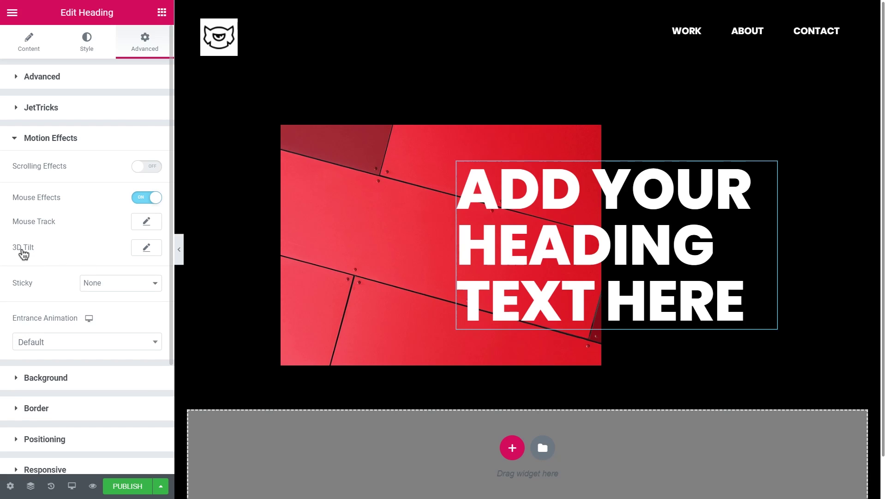
{"action": "left_click", "coordinate": [145, 248]}
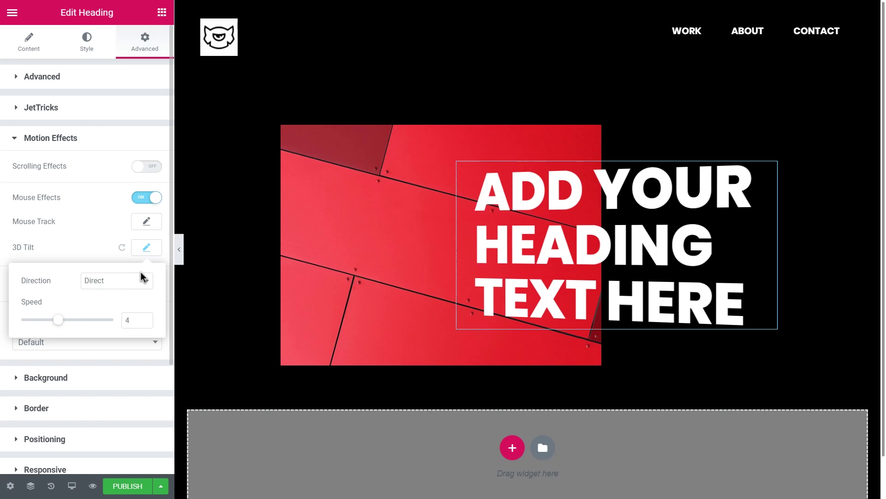
{"action": "left_click", "coordinate": [127, 283]}
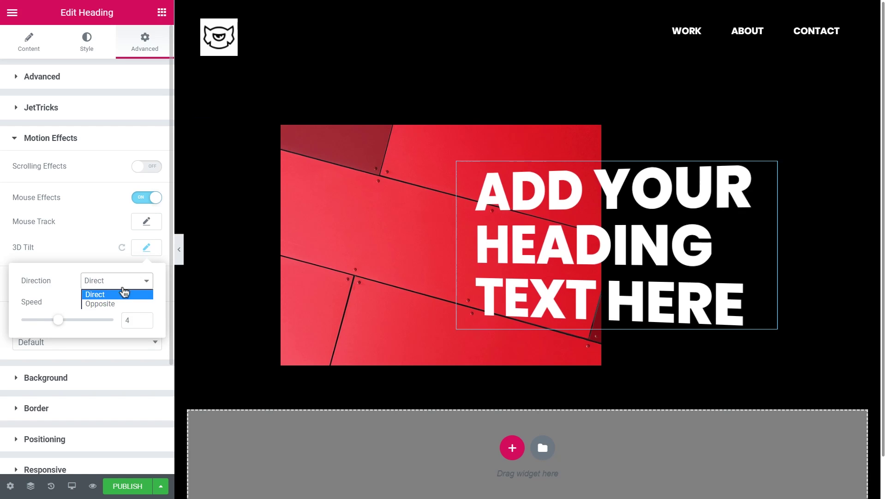
{"action": "left_click", "coordinate": [107, 304]}
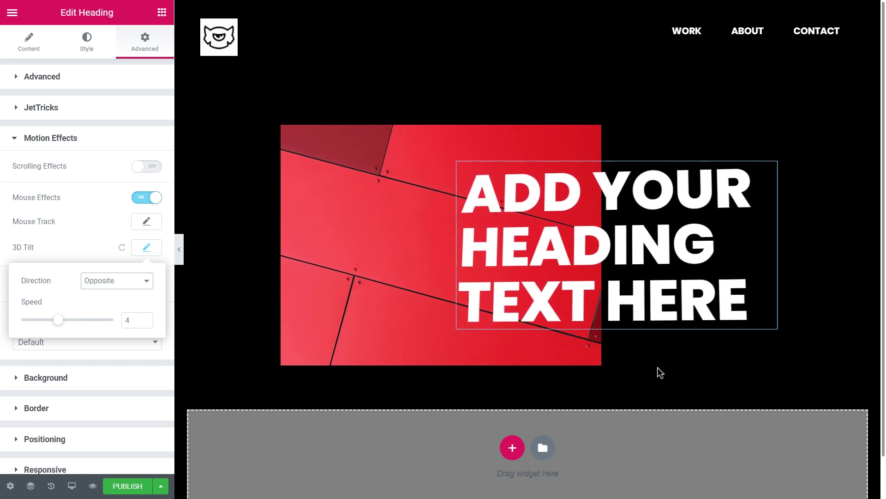
{"action": "left_click", "coordinate": [114, 283]}
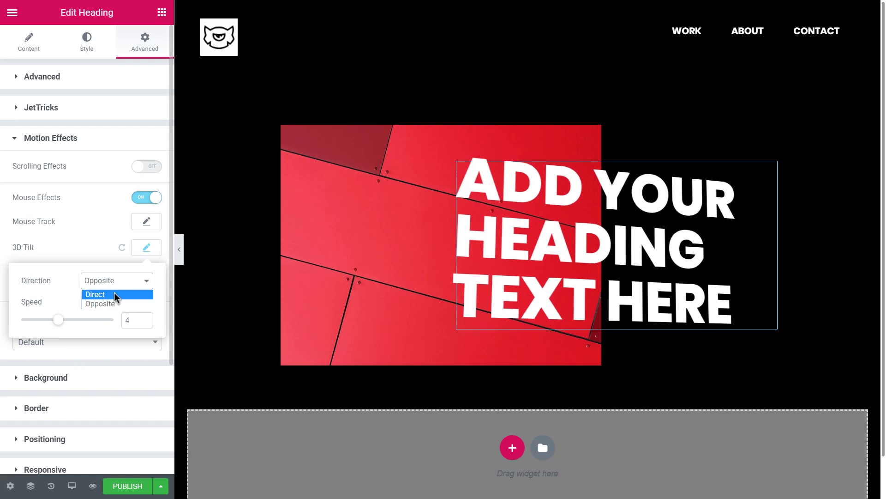
{"action": "left_click", "coordinate": [114, 292]}
{"action": "left_click", "coordinate": [103, 247]}
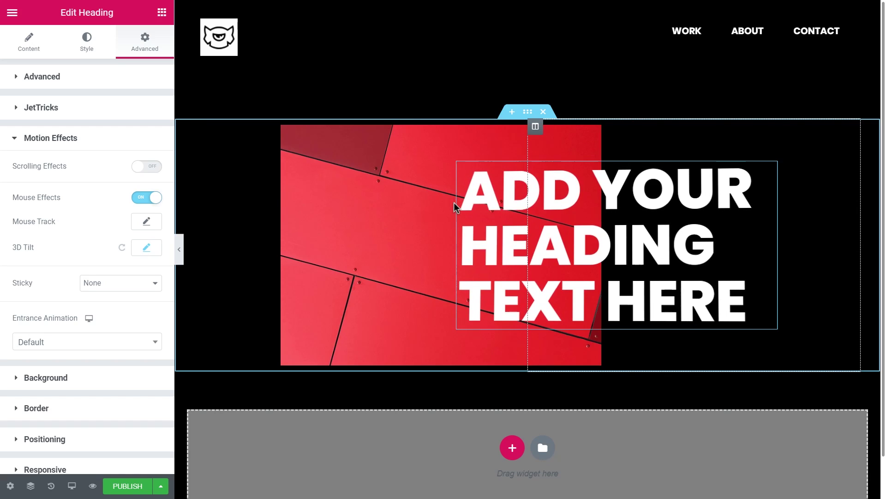
{"action": "mouse_move", "coordinate": [379, 163]}
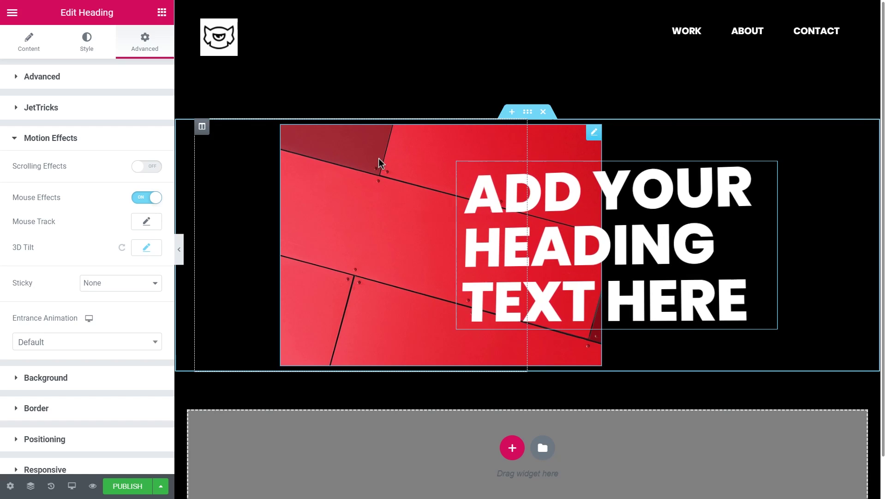
Enable the red image's mouse effects with a Direct 3D tilt at speed 3
{"action": "left_click", "coordinate": [367, 175]}
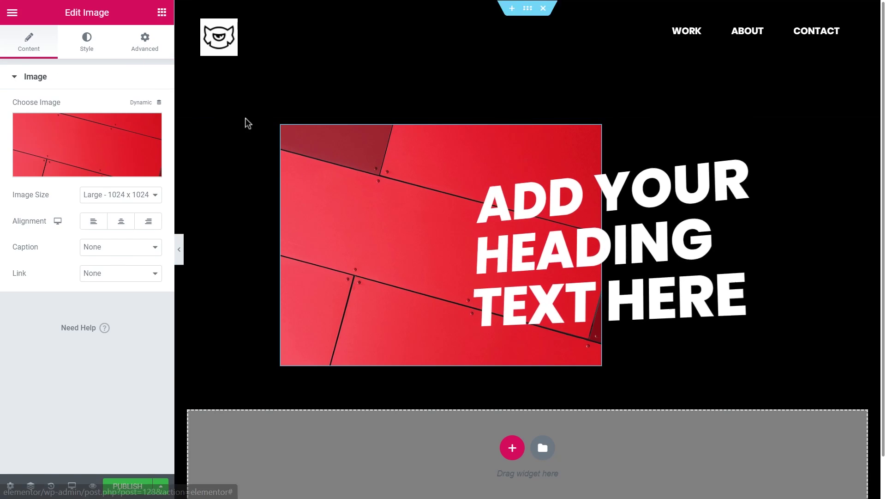
{"action": "left_click", "coordinate": [144, 44]}
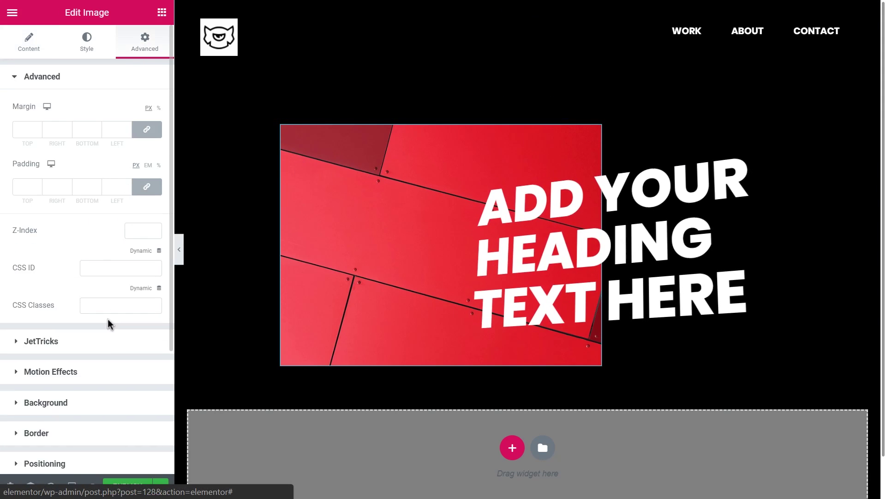
{"action": "left_click", "coordinate": [104, 372]}
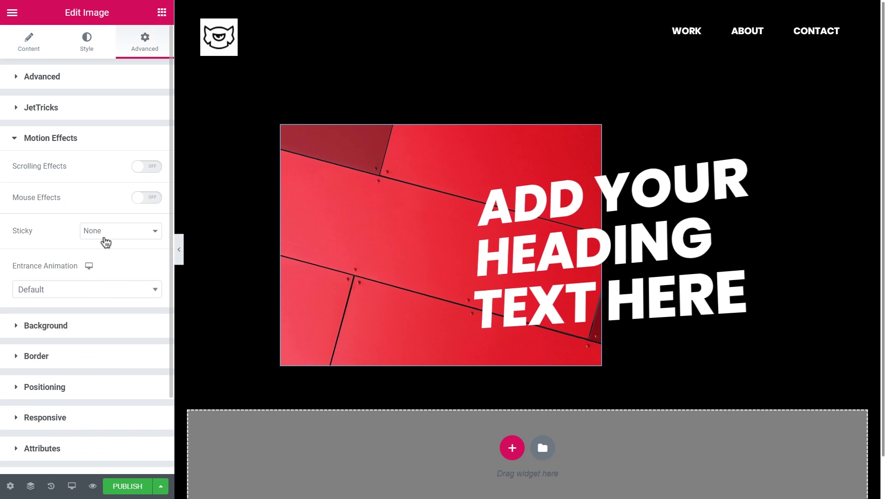
{"action": "left_click", "coordinate": [142, 198]}
{"action": "left_click", "coordinate": [146, 248]}
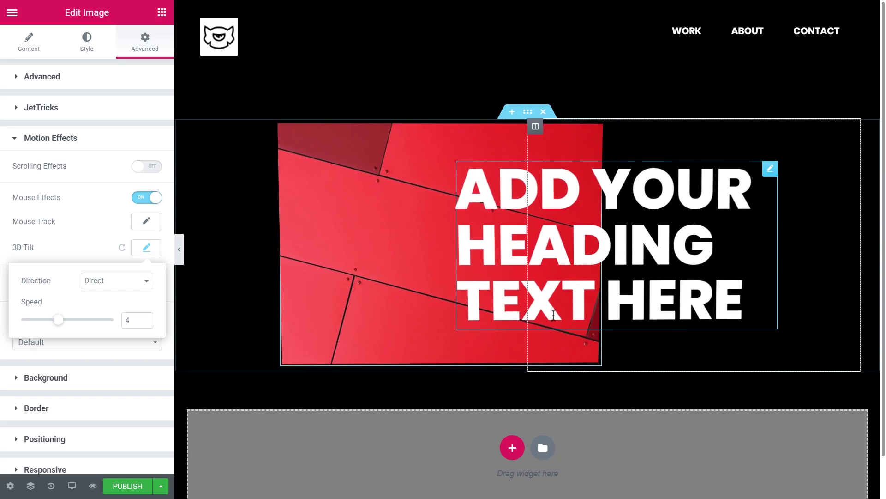
{"action": "left_click", "coordinate": [375, 231]}
{"action": "left_click", "coordinate": [147, 248]}
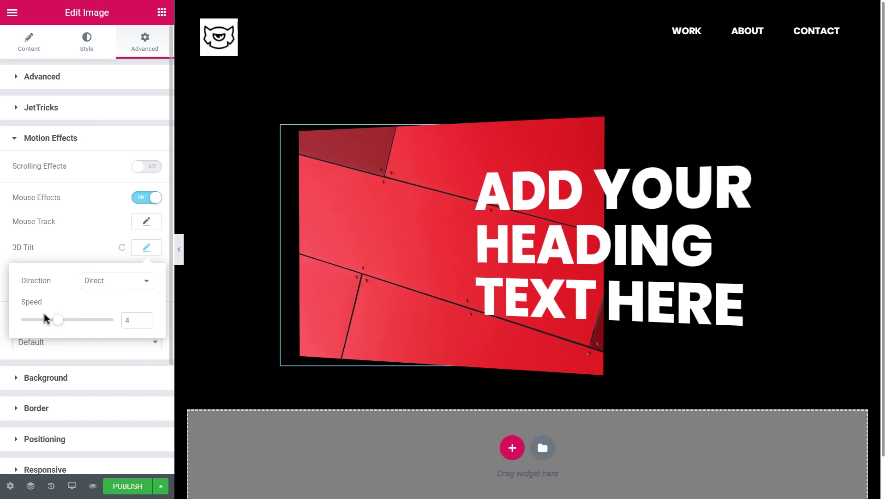
{"action": "type", "text": "3"}
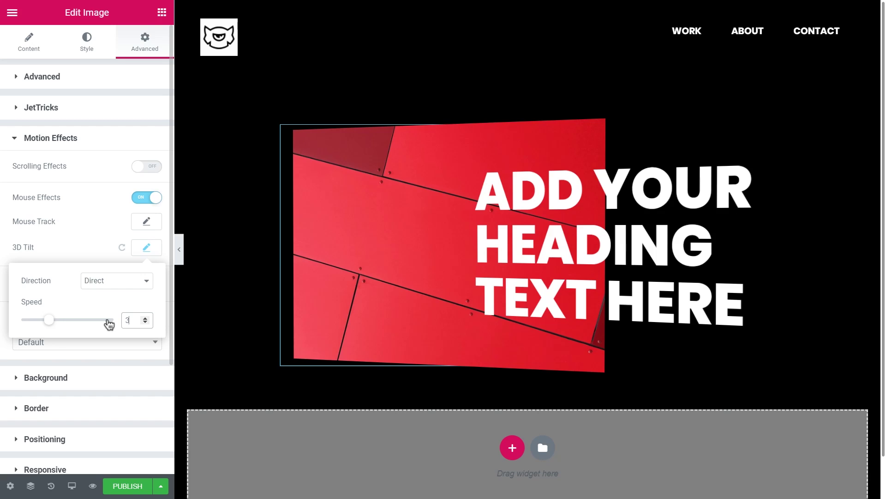
{"action": "mouse_move", "coordinate": [443, 246]}
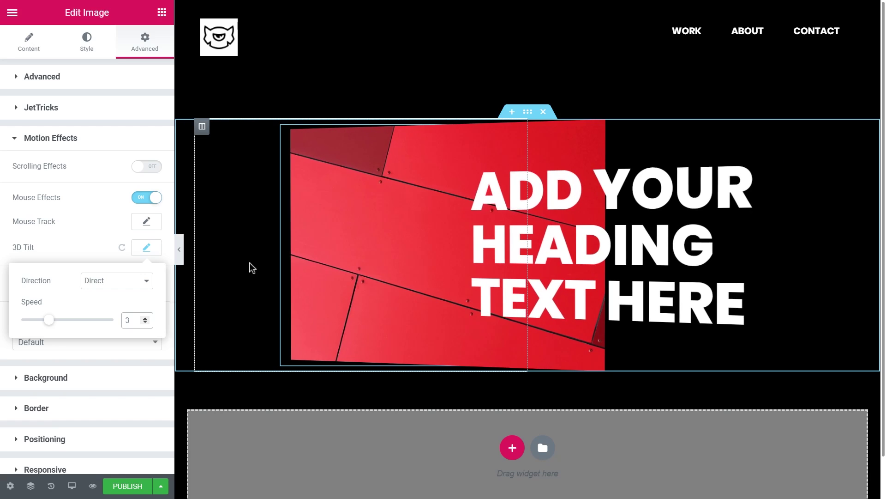
{"action": "left_click", "coordinate": [139, 261]}
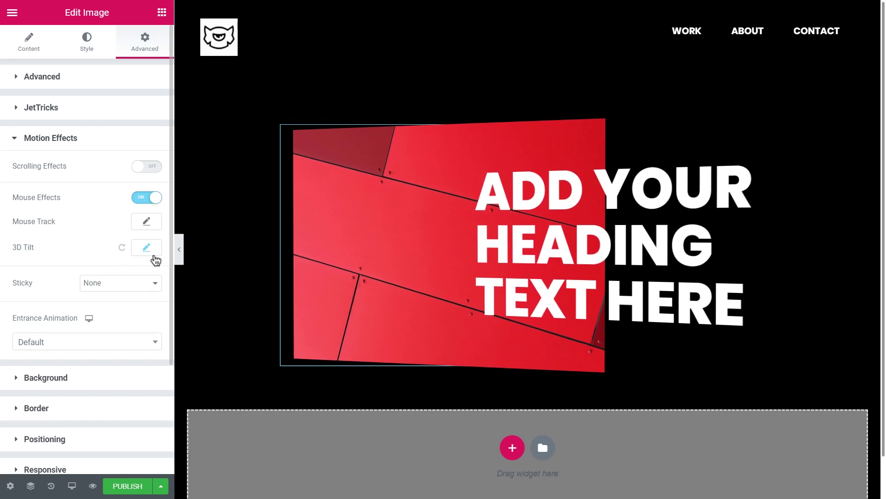
{"action": "left_click", "coordinate": [148, 249]}
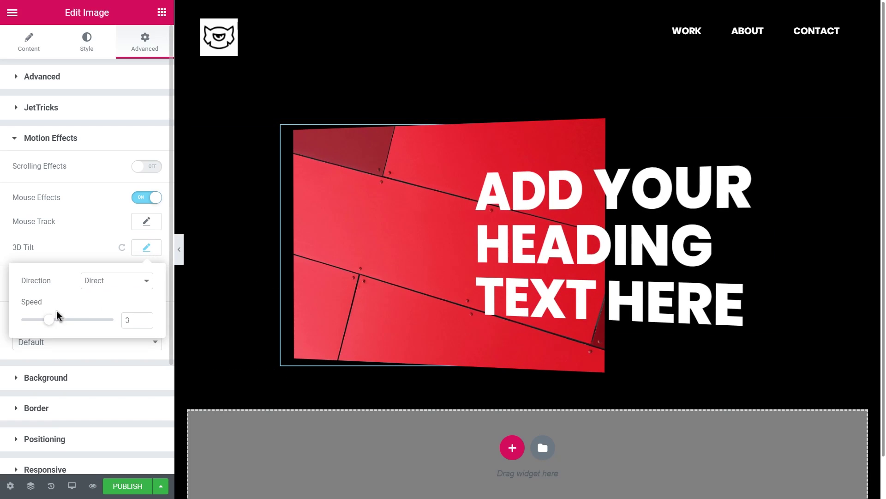
{"action": "left_click", "coordinate": [74, 249]}
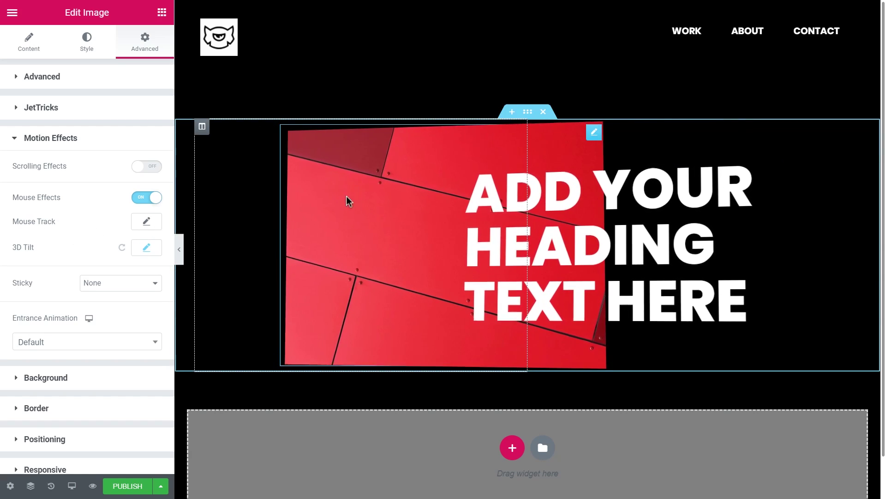
Set the red image's mouse track to the Opposite direction at speed 1
{"action": "left_click", "coordinate": [147, 221]}
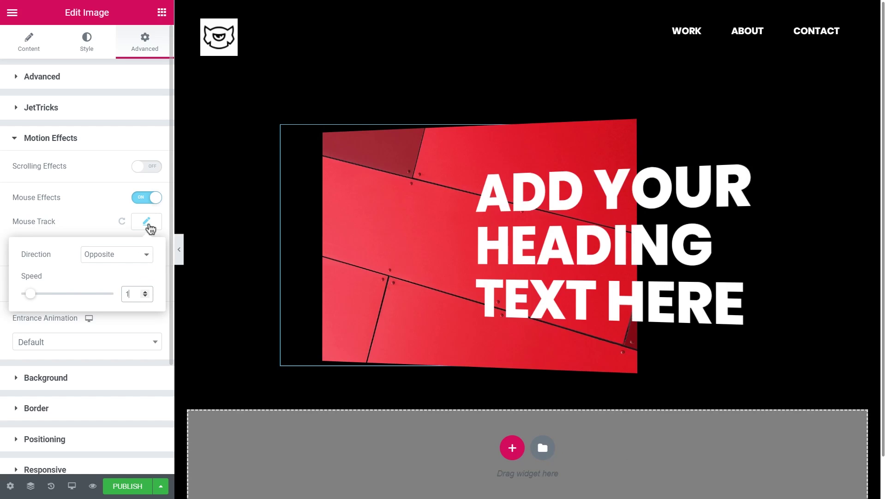
{"action": "left_click", "coordinate": [147, 221]}
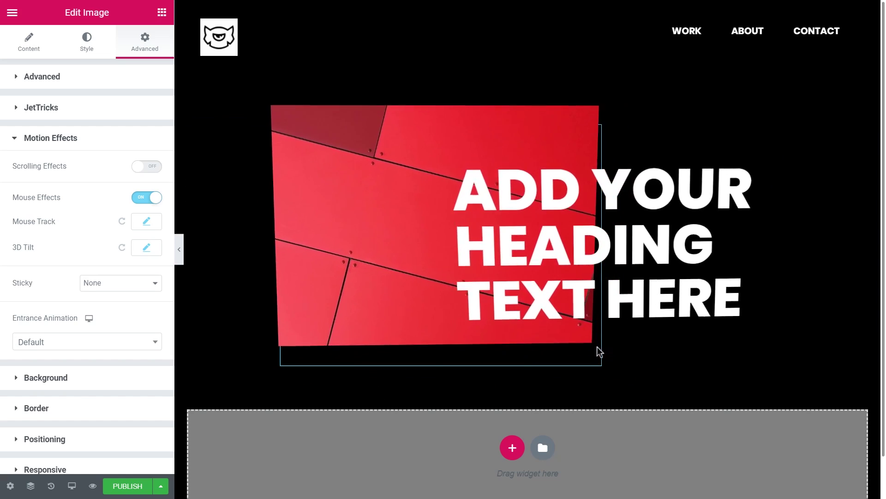
{"action": "left_click", "coordinate": [141, 226]}
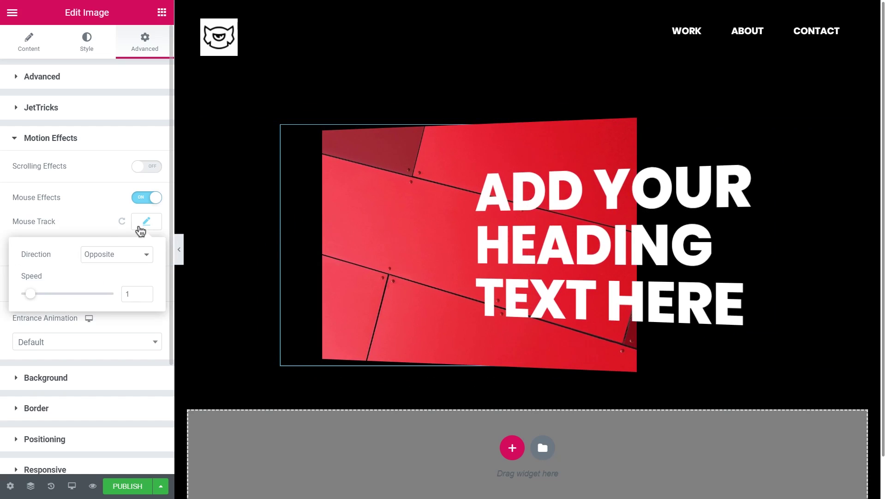
{"action": "left_click", "coordinate": [145, 226]}
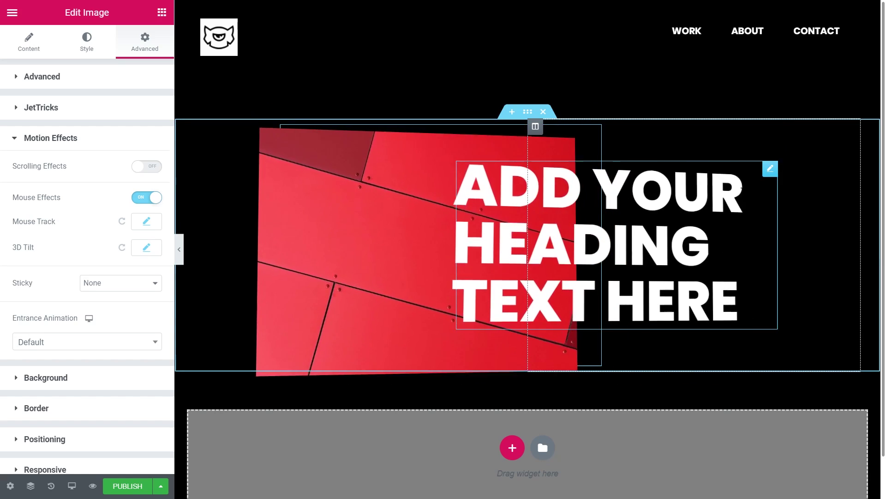
Set the heading's mouse track to the Direct direction at speed 1
{"action": "left_click", "coordinate": [770, 170]}
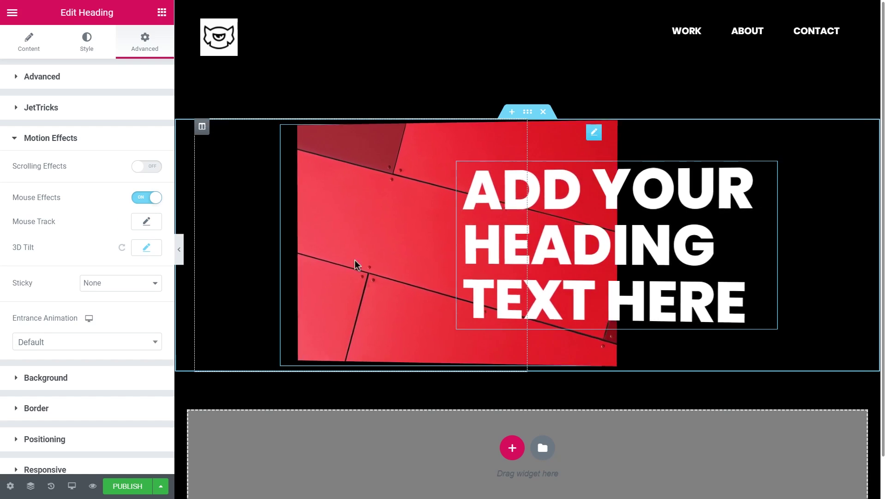
{"action": "left_click", "coordinate": [148, 223]}
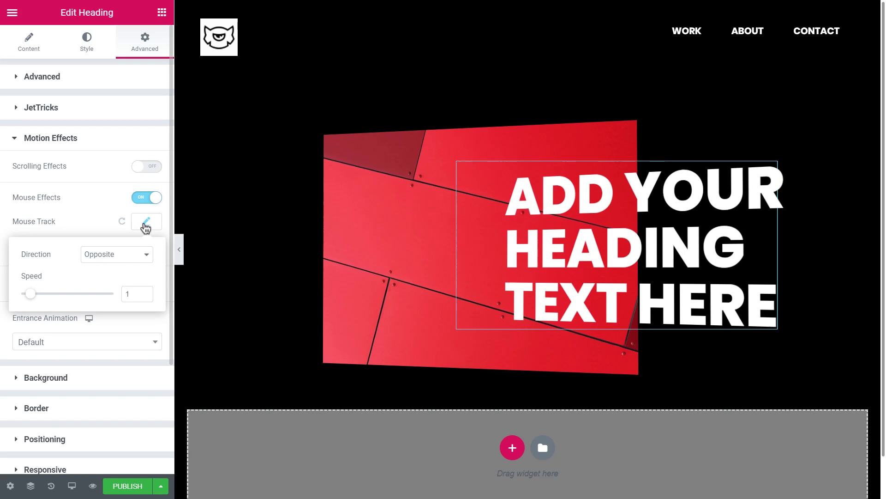
{"action": "left_click", "coordinate": [146, 225]}
{"action": "left_click", "coordinate": [146, 225]}
{"action": "left_click", "coordinate": [115, 278]}
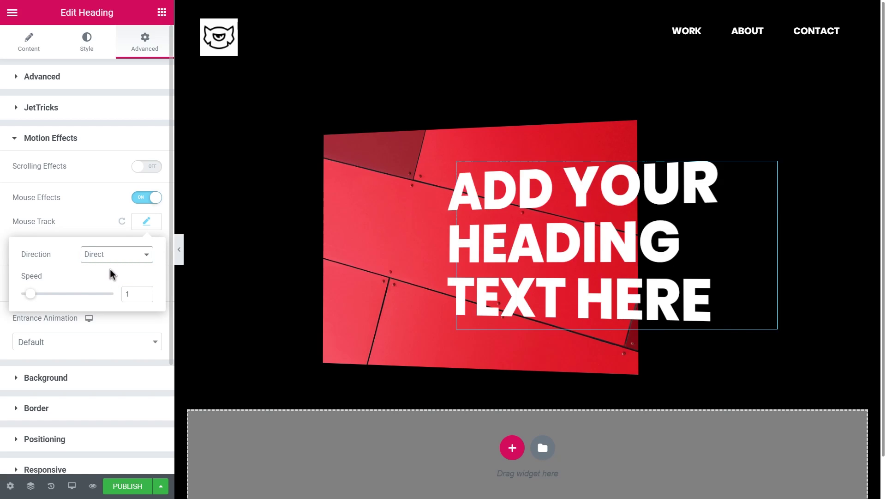
{"action": "mouse_move", "coordinate": [137, 293]}
{"action": "left_click", "coordinate": [141, 225]}
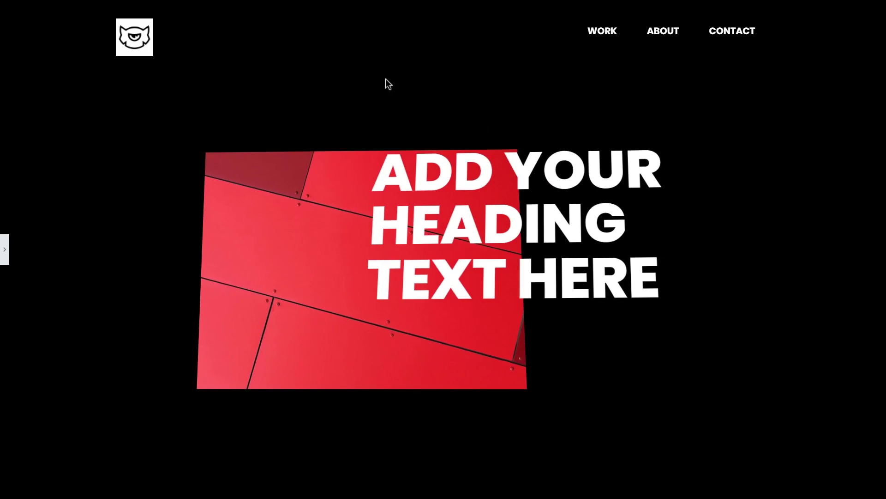
{"action": "left_click", "coordinate": [4, 252]}
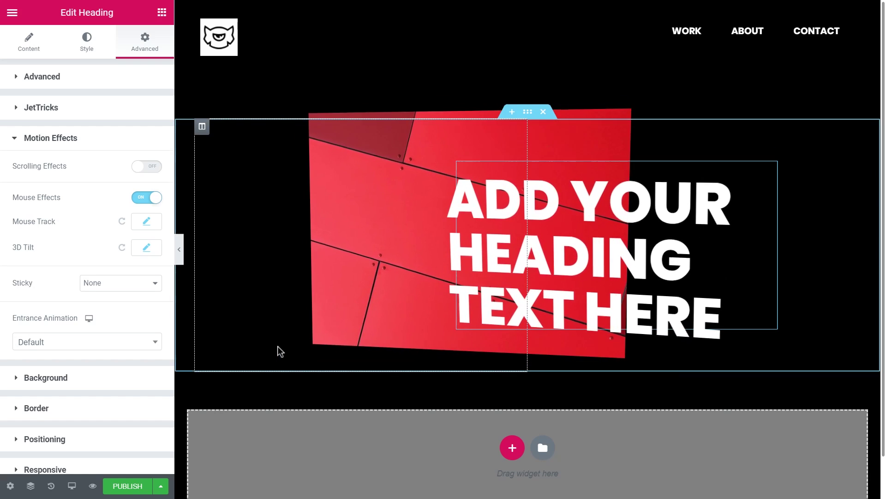
Add a single-column section below the hero with a Button labelled "Play"
{"action": "scroll", "coordinate": [469, 430], "scroll_direction": "down", "scroll_amount": 1}
{"action": "left_click", "coordinate": [510, 403]}
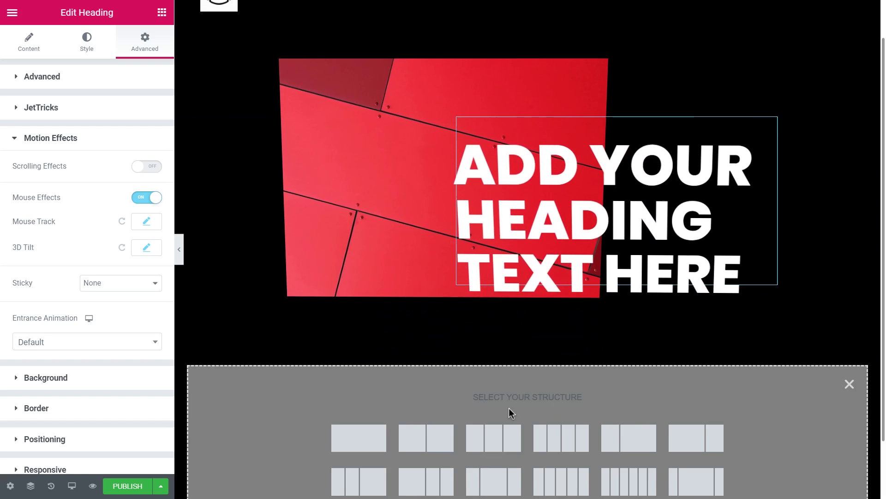
{"action": "left_click", "coordinate": [376, 437]}
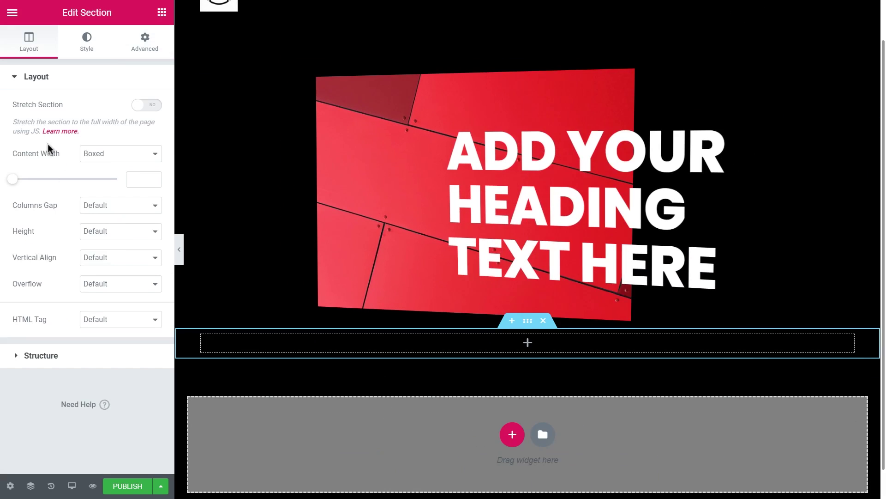
{"action": "left_click", "coordinate": [161, 13]}
{"action": "left_click", "coordinate": [81, 87]}
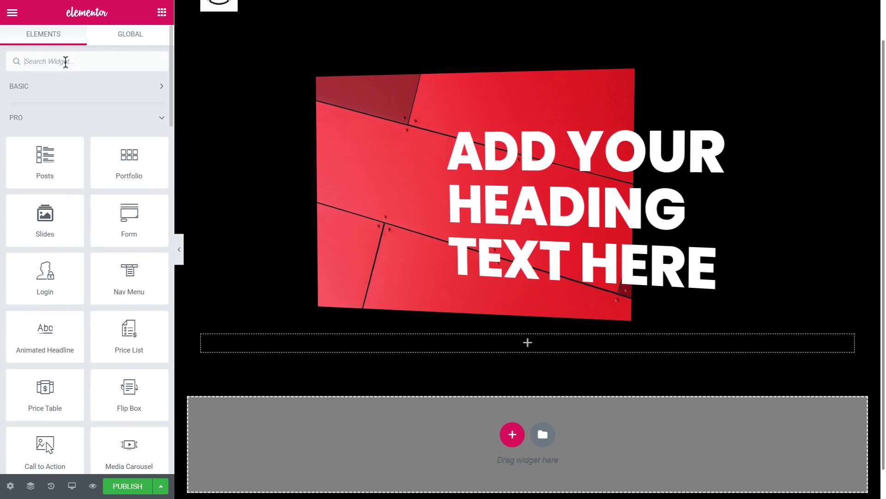
{"action": "left_click", "coordinate": [66, 61]}
{"action": "type", "text": "butt"}
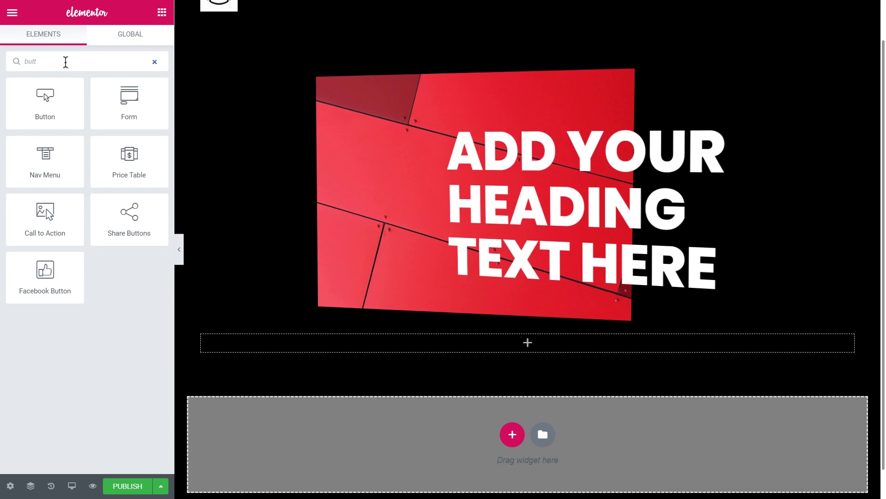
{"action": "left_click_drag", "start_coordinate": [48, 96], "coordinate": [429, 345]}
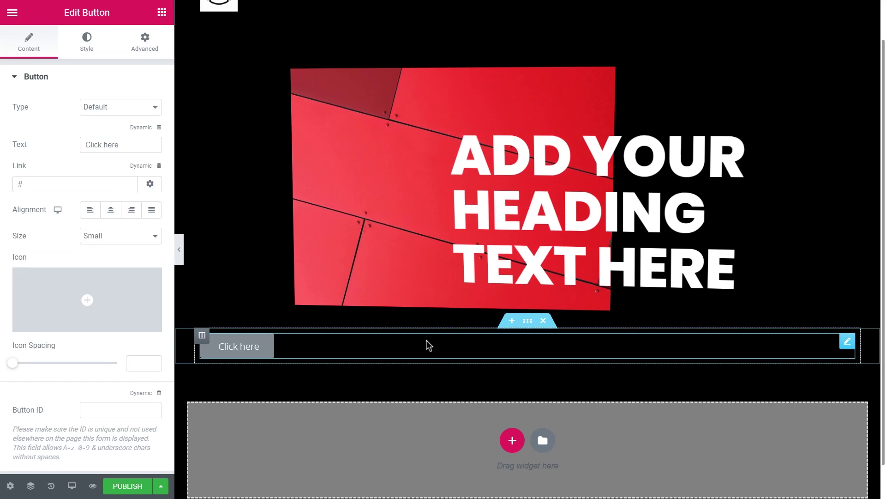
{"action": "triple_click", "coordinate": [111, 144]}
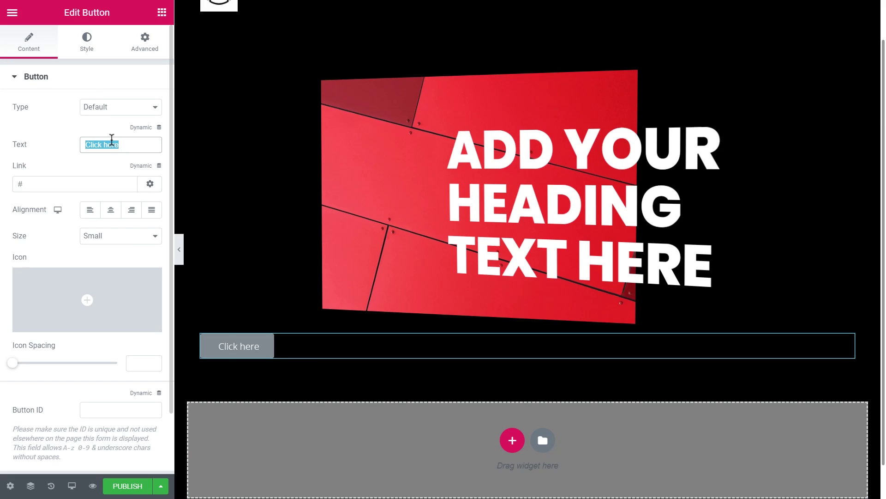
{"action": "type", "text": "Play"}
Set the button typography to Poppins, size 15, weight 700
{"action": "left_click", "coordinate": [86, 41]}
{"action": "left_click", "coordinate": [146, 106]}
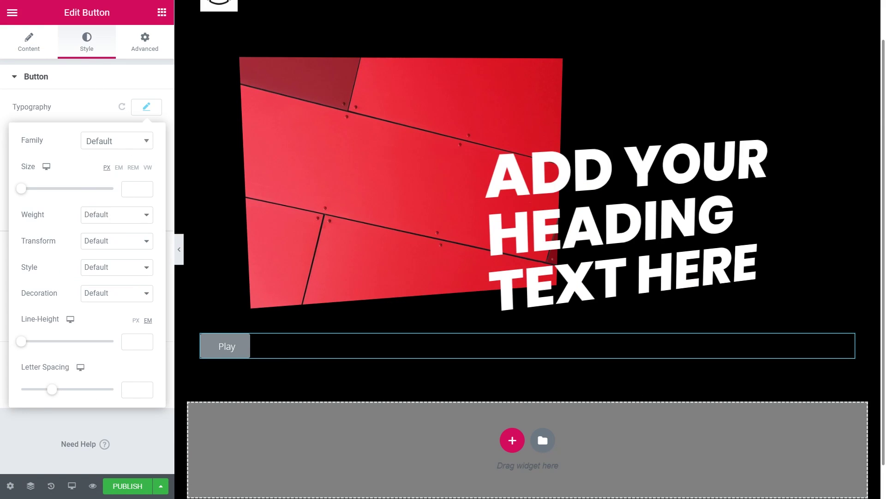
{"action": "left_click", "coordinate": [117, 141]}
{"action": "type", "text": "popp"}
{"action": "left_click", "coordinate": [107, 192]}
{"action": "left_click", "coordinate": [130, 189]}
{"action": "type", "text": "15"}
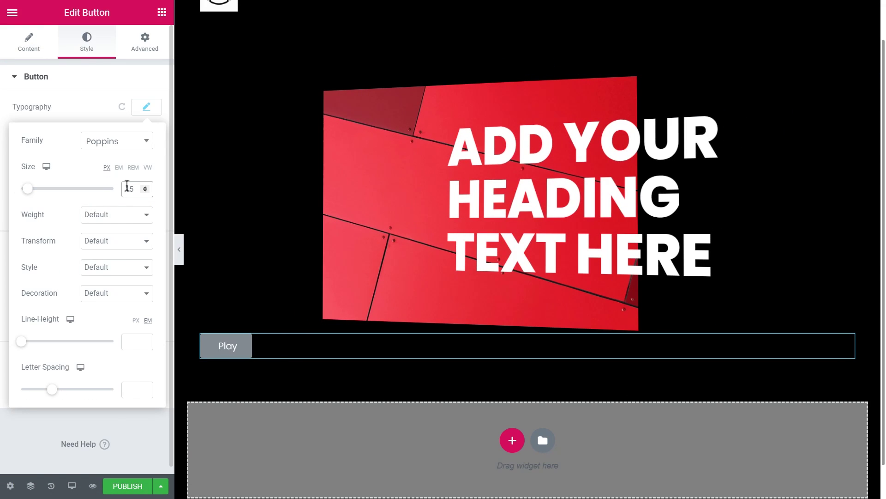
{"action": "left_click", "coordinate": [117, 214]}
{"action": "left_click", "coordinate": [116, 297]}
{"action": "left_click", "coordinate": [119, 216]}
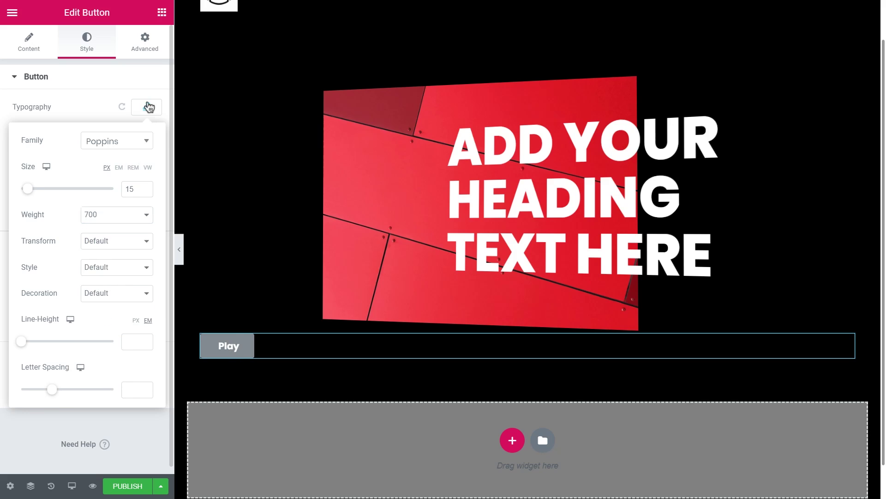
Give the button black text, a white background and a 500 border radius
{"action": "left_click", "coordinate": [149, 107]}
{"action": "left_click", "coordinate": [146, 186]}
{"action": "left_click", "coordinate": [152, 214]}
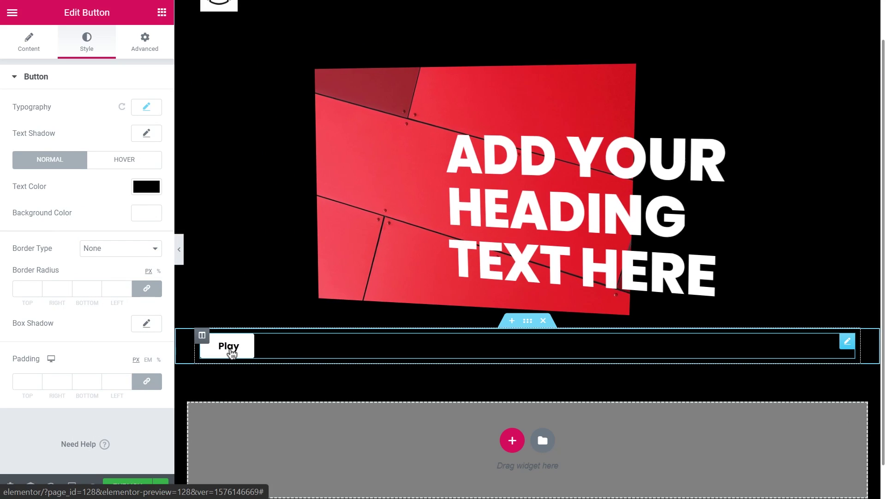
{"action": "left_click", "coordinate": [27, 288]}
{"action": "type", "text": "500"}
Set the button padding to 65/55/65/55
{"action": "left_click", "coordinate": [113, 380]}
{"action": "type", "text": "55"}
{"action": "left_click", "coordinate": [147, 381]}
{"action": "type", "text": "65"}
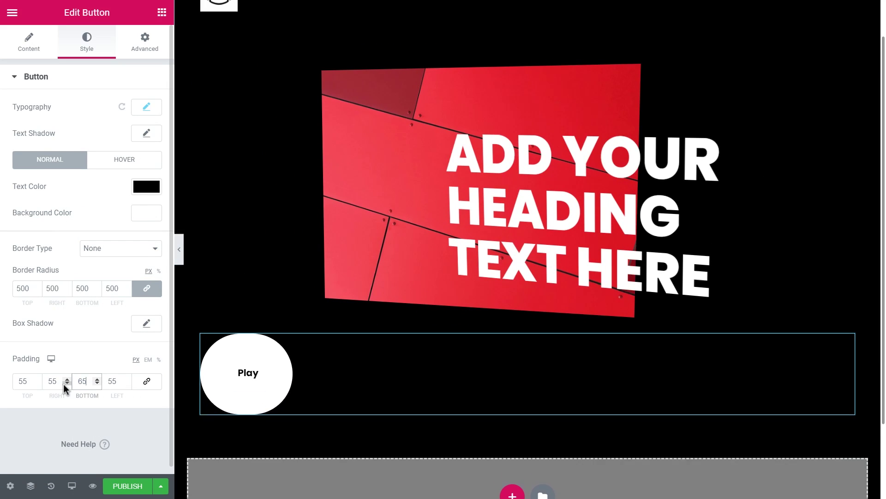
{"action": "left_click", "coordinate": [20, 381]}
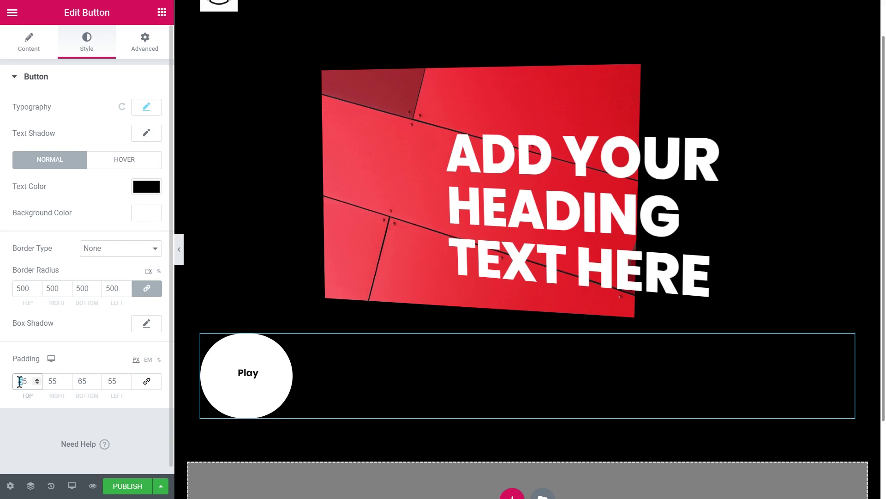
{"action": "type", "text": "65"}
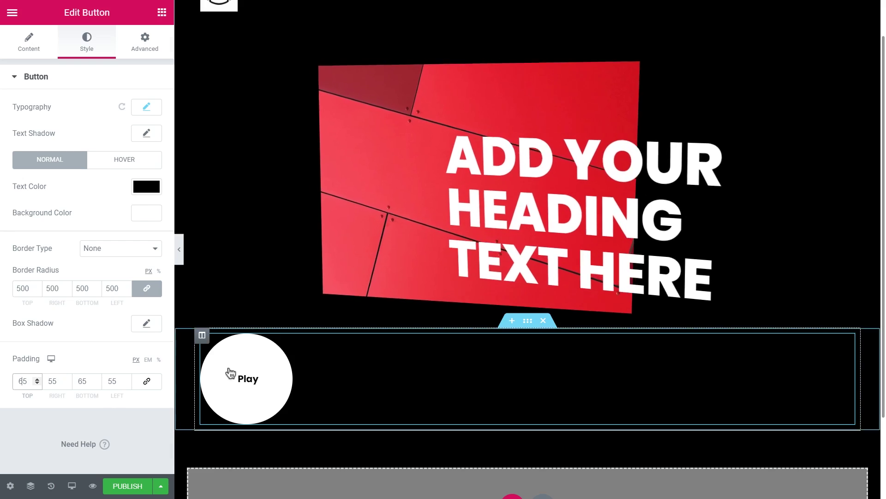
{"action": "left_click", "coordinate": [144, 46]}
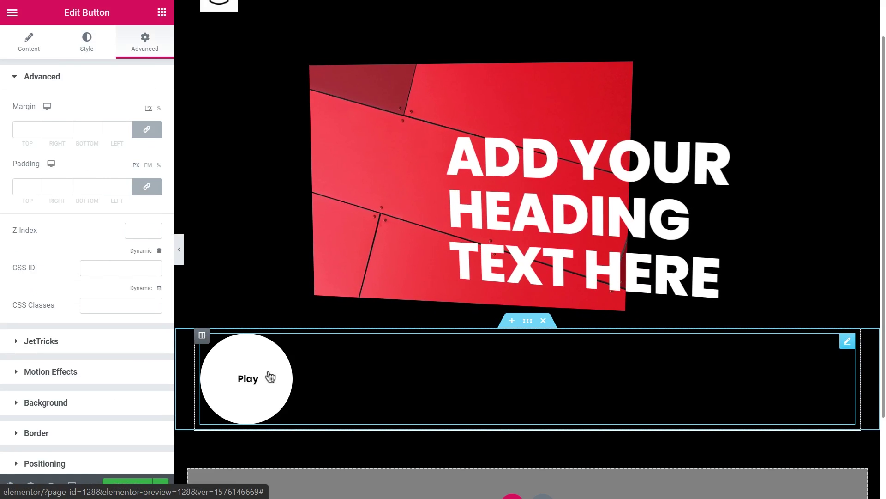
Set the Play button's width to Inline (auto) and its position to Absolute
{"action": "scroll", "coordinate": [118, 349], "scroll_direction": "down", "scroll_amount": 2}
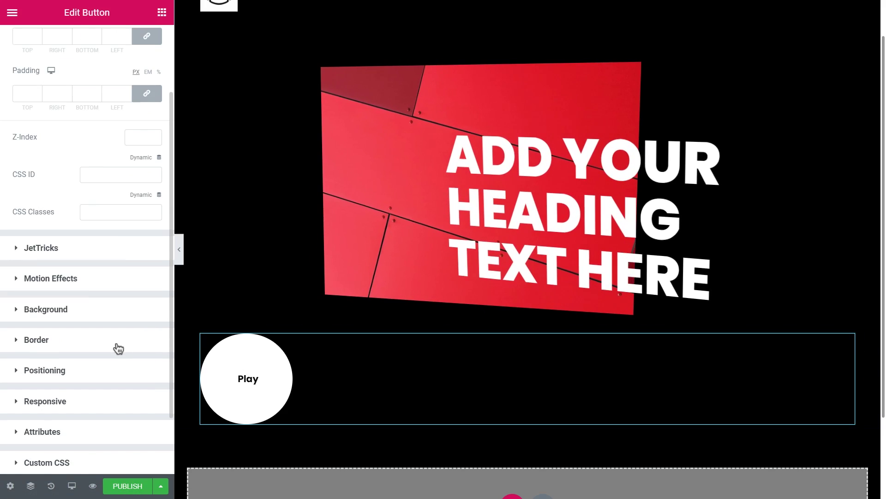
{"action": "left_click", "coordinate": [86, 279]}
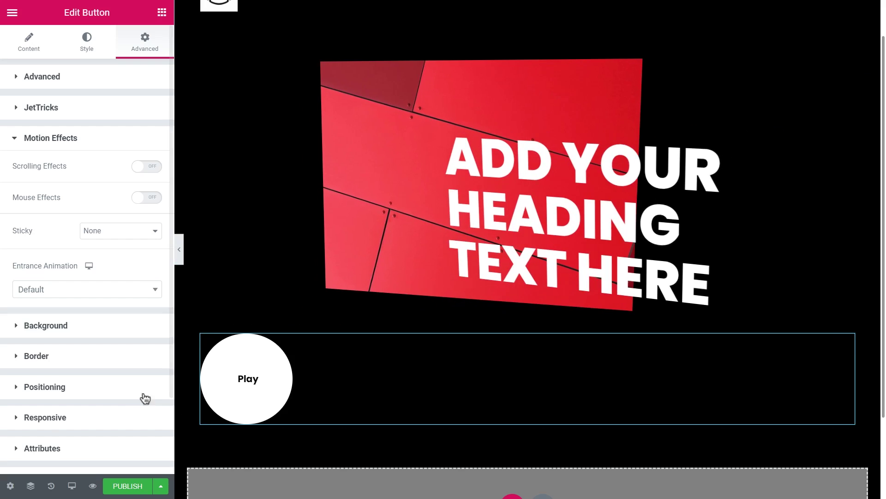
{"action": "left_click", "coordinate": [120, 392]}
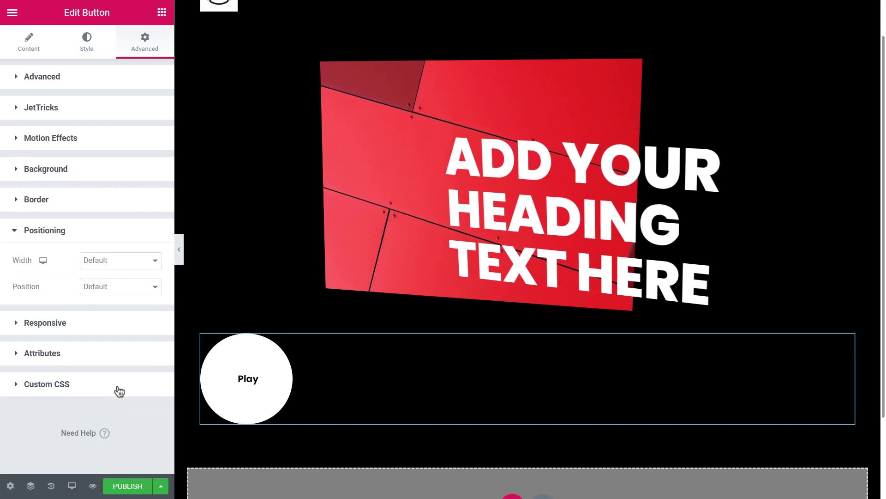
{"action": "left_click", "coordinate": [105, 262]}
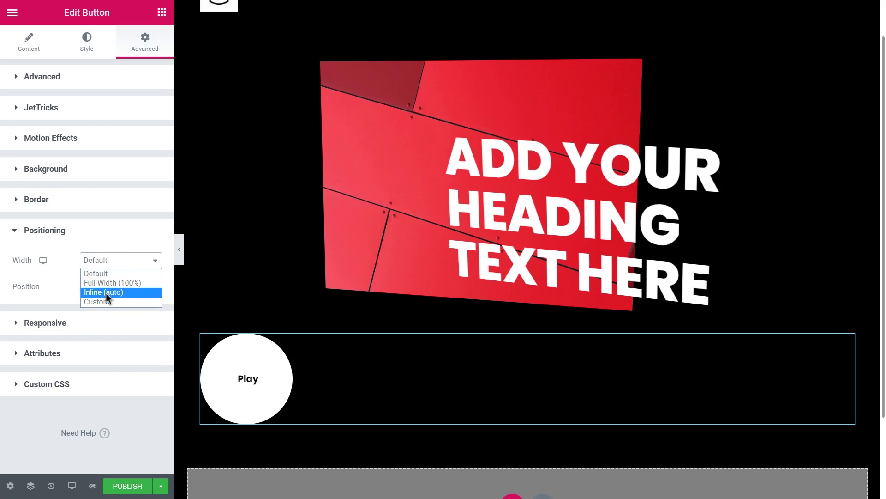
{"action": "left_click", "coordinate": [85, 292]}
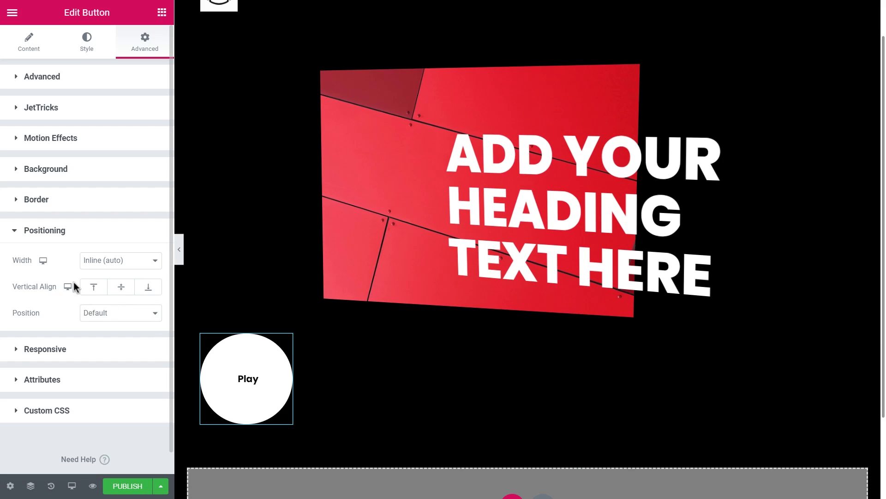
{"action": "left_click", "coordinate": [114, 315]}
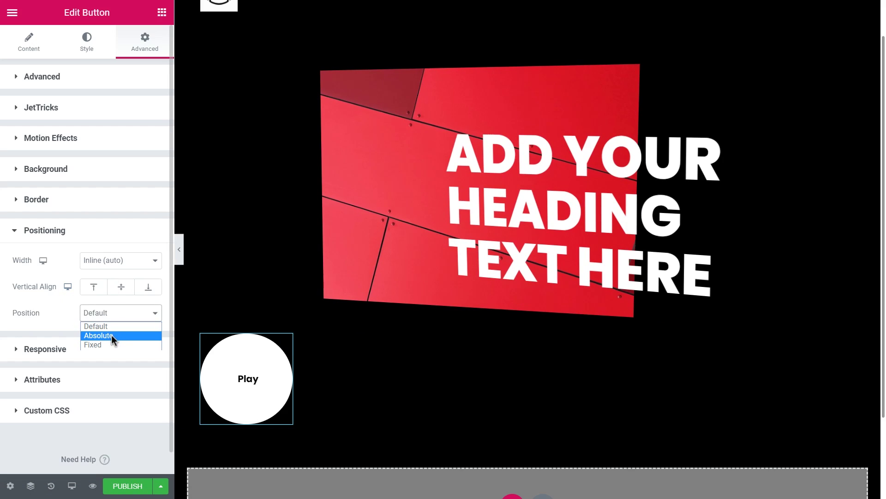
{"action": "left_click", "coordinate": [112, 334]}
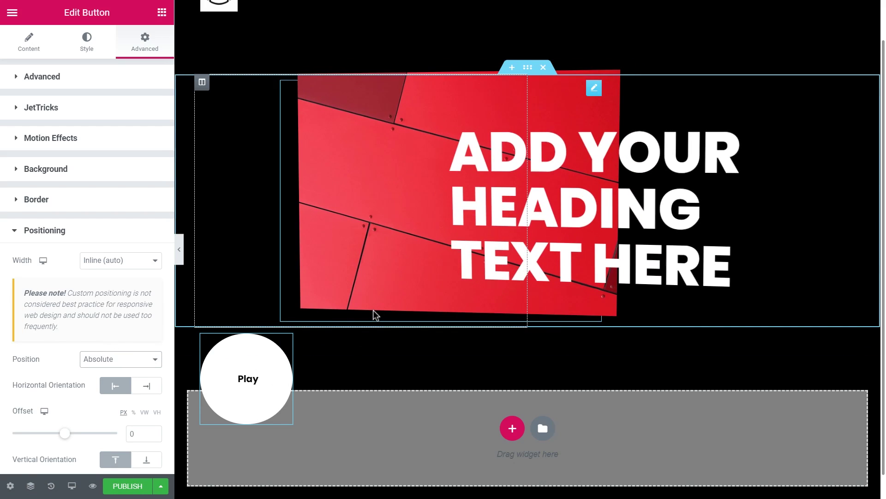
Offset the Play button 5% horizontally and -17 VH vertically, over the image's lower-left corner
{"action": "scroll", "coordinate": [360, 318], "scroll_direction": "down", "scroll_amount": 1}
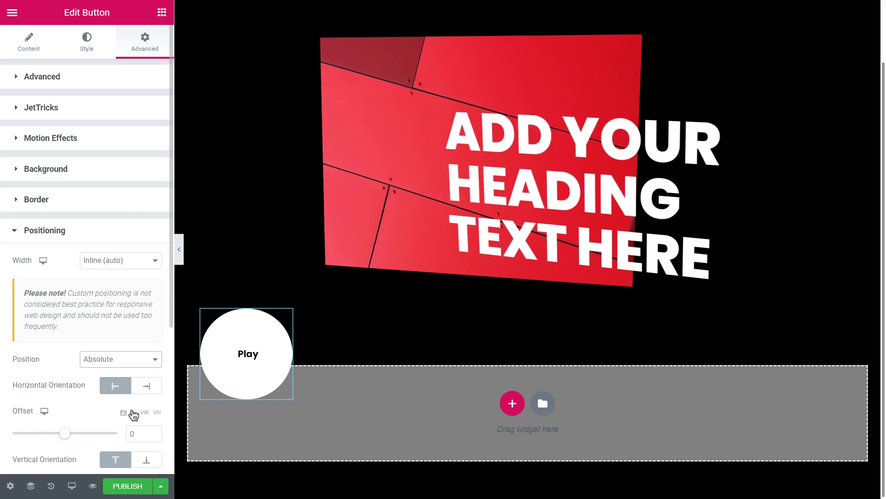
{"action": "left_click", "coordinate": [132, 412]}
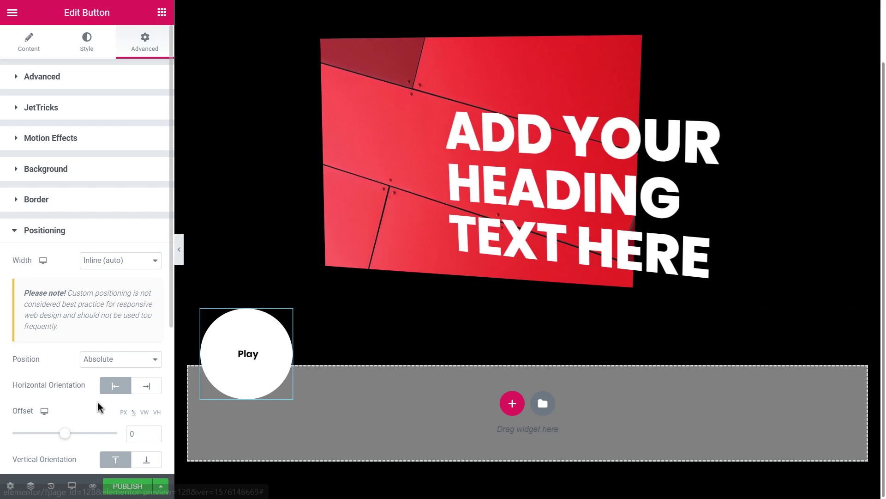
{"action": "scroll", "coordinate": [106, 415], "scroll_direction": "down", "scroll_amount": 2}
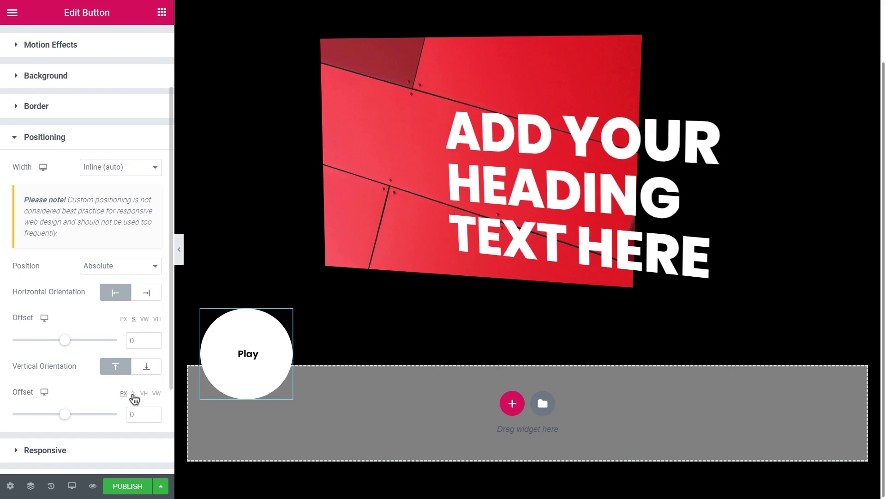
{"action": "left_click", "coordinate": [144, 393]}
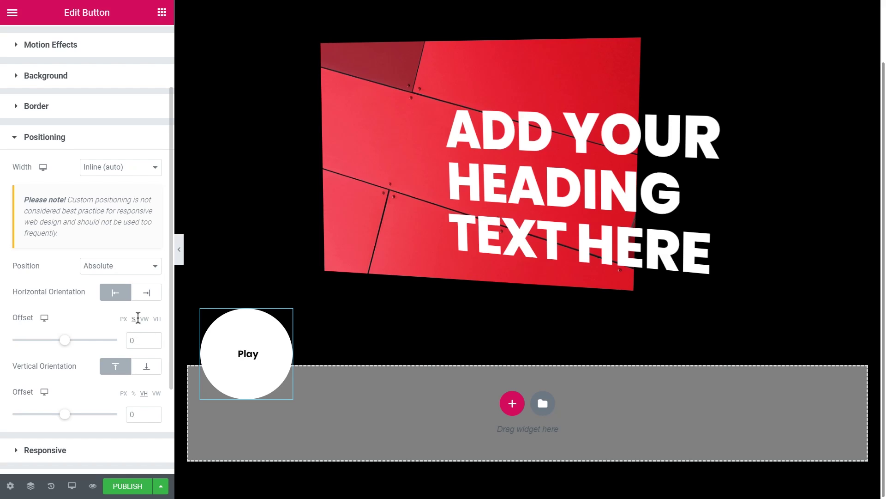
{"action": "left_click_drag", "start_coordinate": [139, 347], "coordinate": [125, 340]}
{"action": "type", "text": "5"}
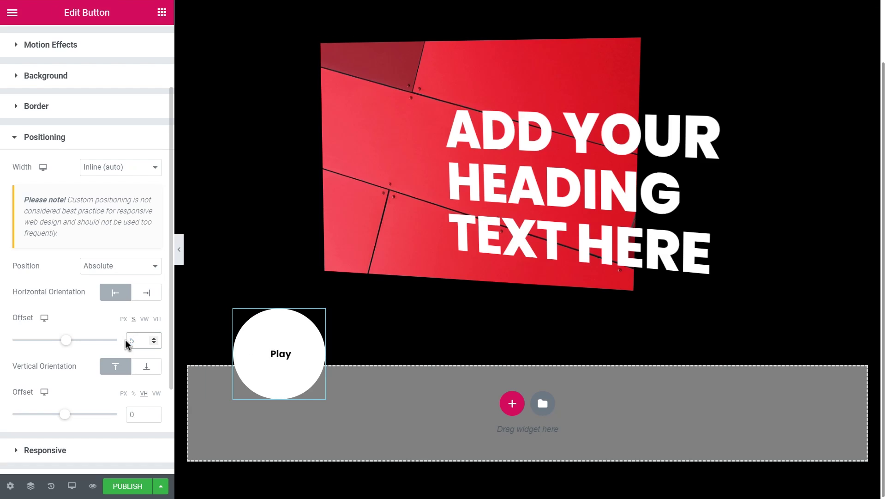
{"action": "double_click", "coordinate": [128, 413]}
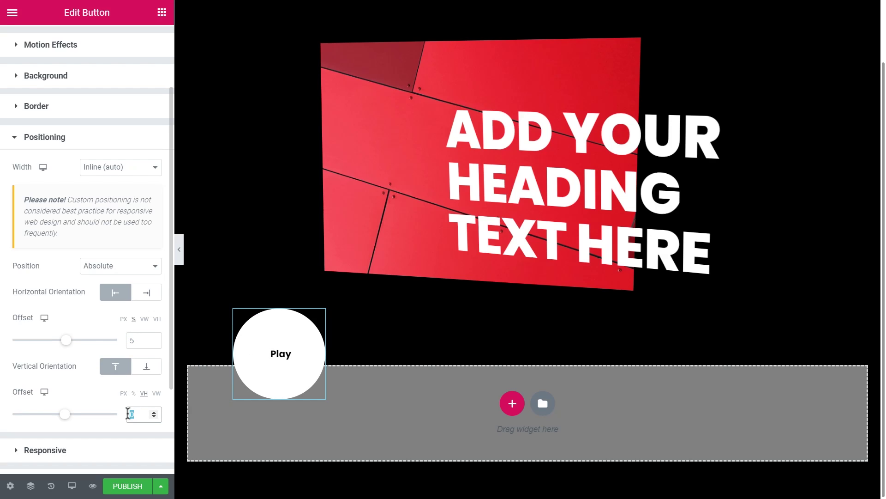
{"action": "left_click", "coordinate": [153, 417]}
{"action": "left_click", "coordinate": [154, 417]}
{"action": "left_click", "coordinate": [154, 417]}
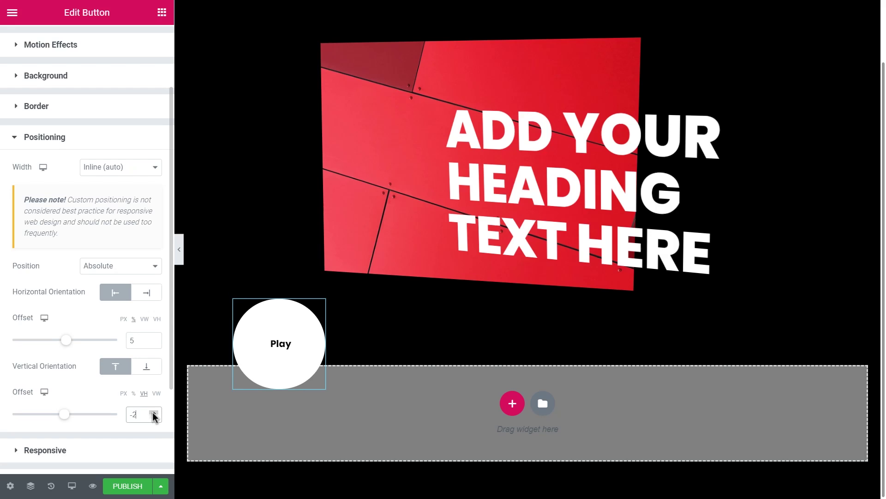
{"action": "left_click", "coordinate": [153, 417]}
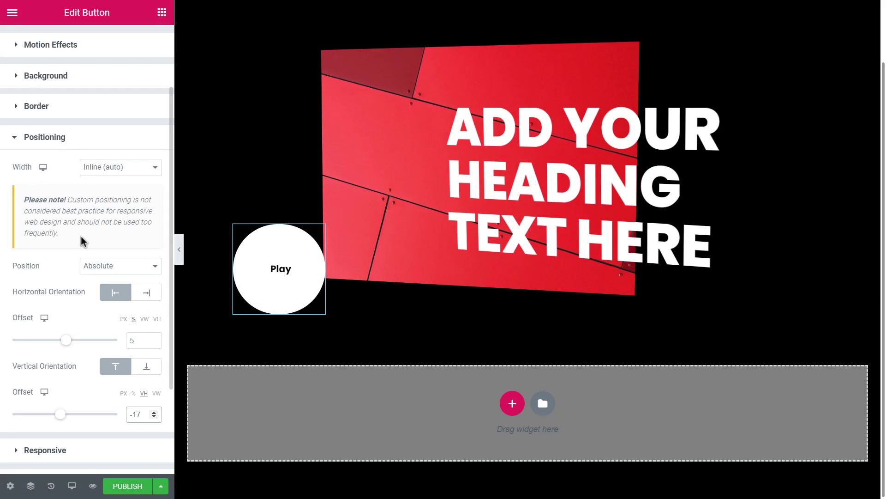
{"action": "left_click", "coordinate": [65, 140]}
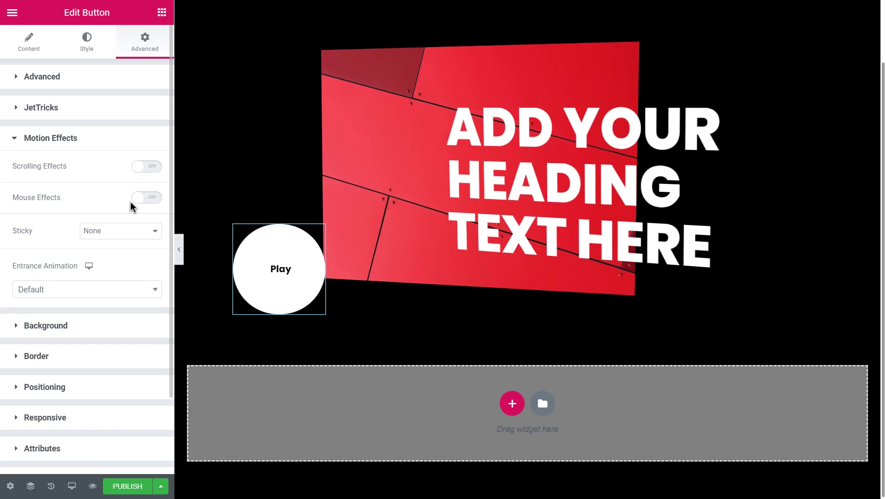
Enable Mouse Effects on the Play button with Mouse Track direction set to Direct
{"action": "left_click", "coordinate": [147, 197]}
{"action": "left_click", "coordinate": [147, 222]}
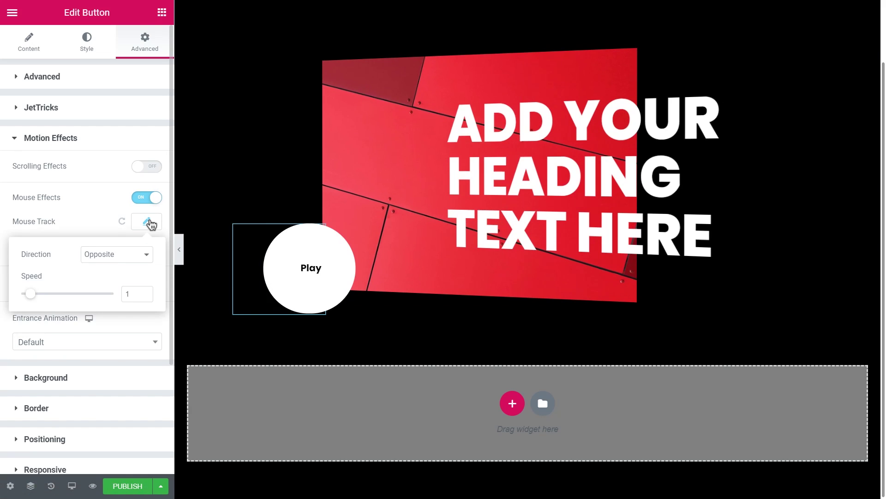
{"action": "left_click", "coordinate": [141, 254]}
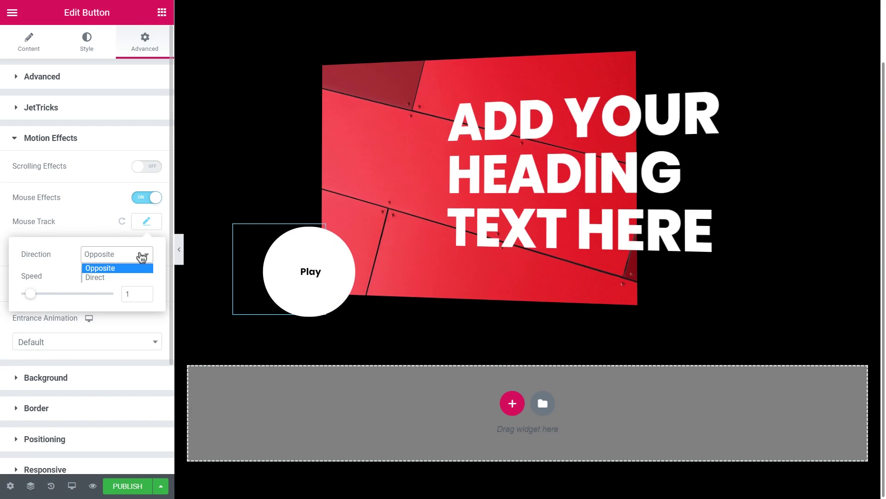
{"action": "left_click", "coordinate": [128, 278]}
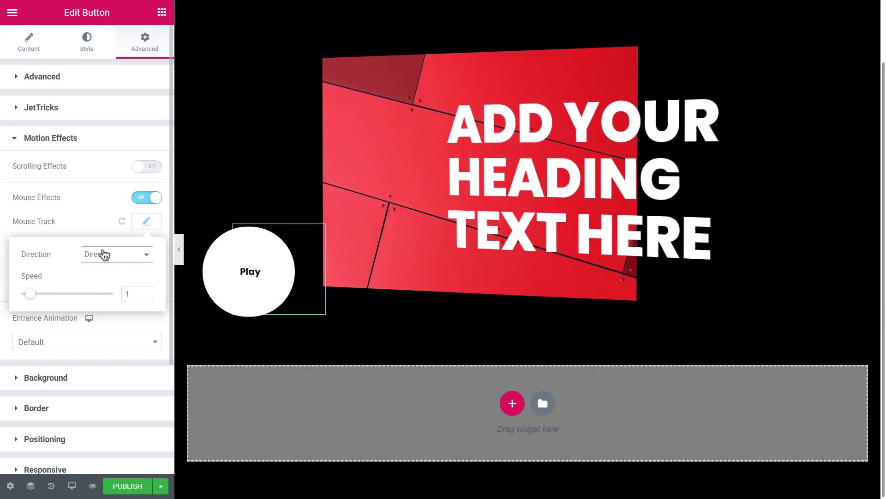
Raise the Play button's 3D Tilt speed to 65, then preview the page full-screen
{"action": "left_click", "coordinate": [150, 225]}
{"action": "left_click", "coordinate": [143, 249]}
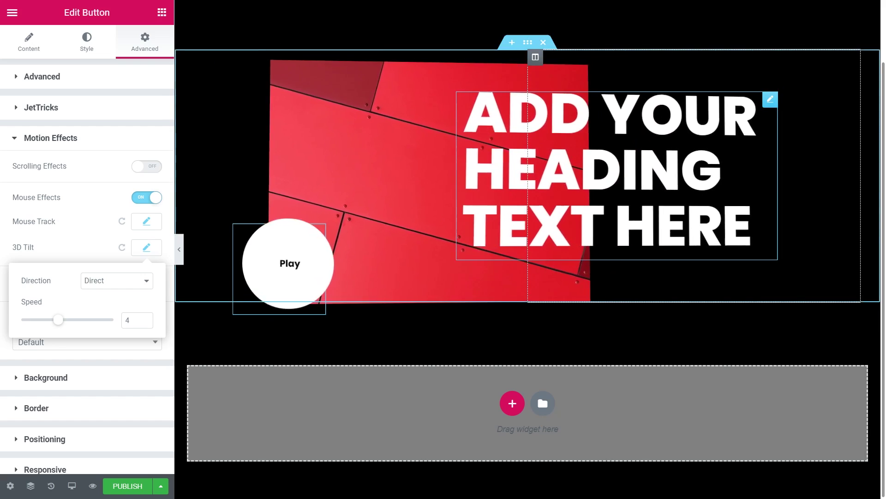
{"action": "left_click", "coordinate": [145, 318]}
{"action": "double_click", "coordinate": [145, 318]}
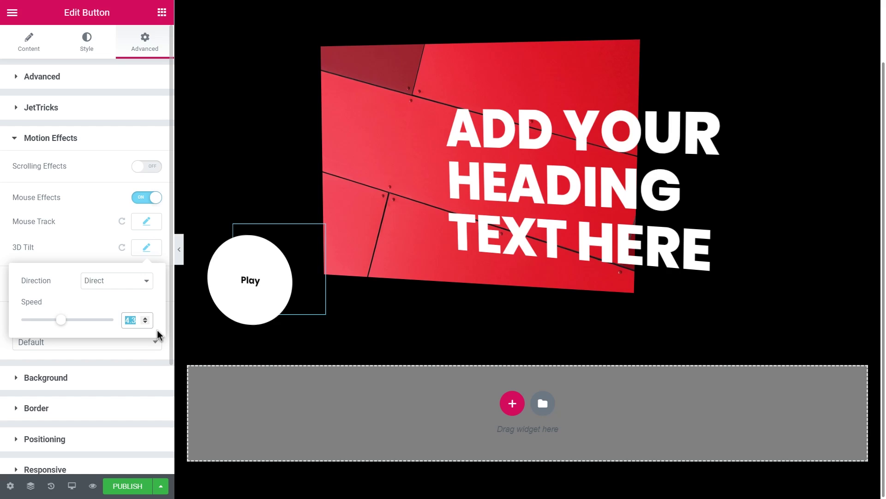
{"action": "type", "text": "5"}
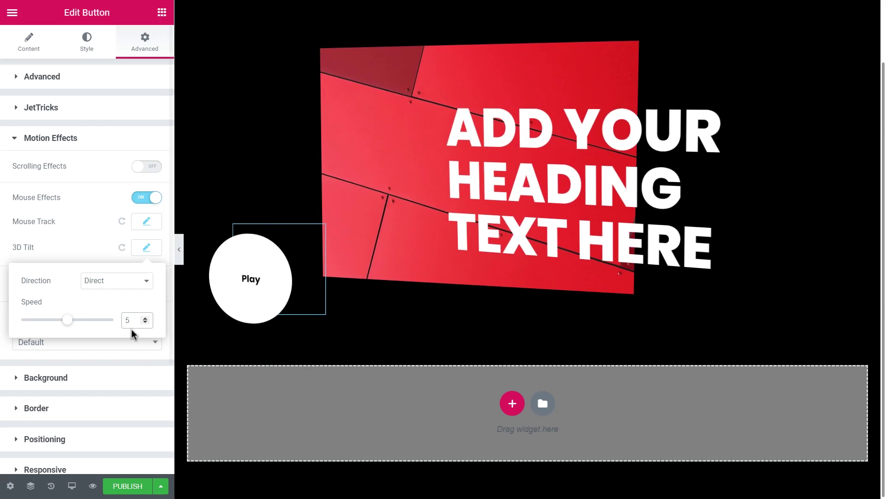
{"action": "left_click_drag", "start_coordinate": [131, 321], "coordinate": [119, 323]}
{"action": "type", "text": "6"}
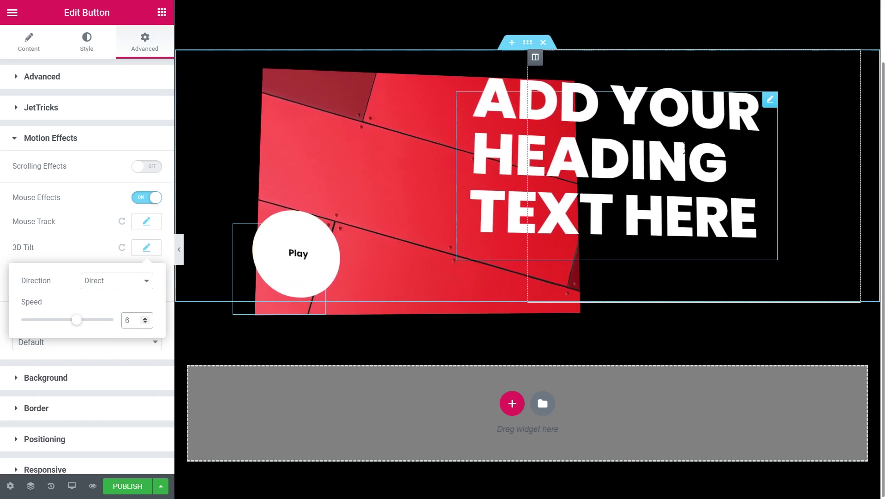
{"action": "type", "text": "5"}
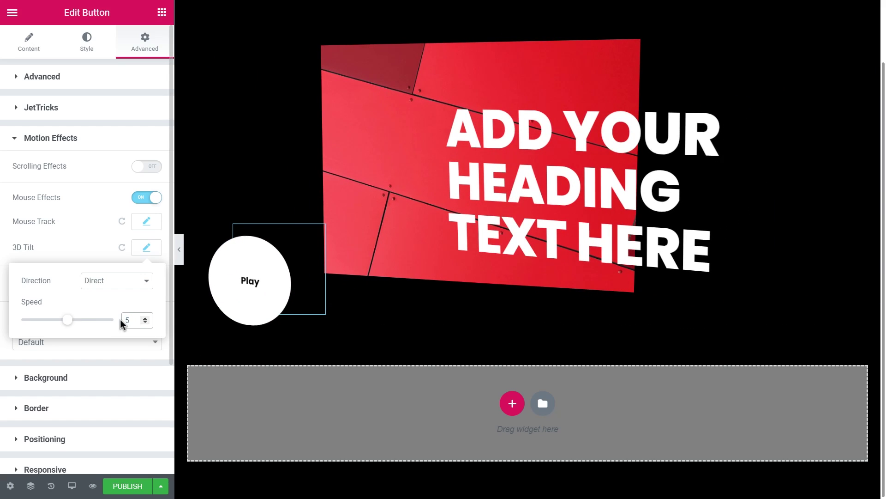
{"action": "left_click", "coordinate": [181, 248]}
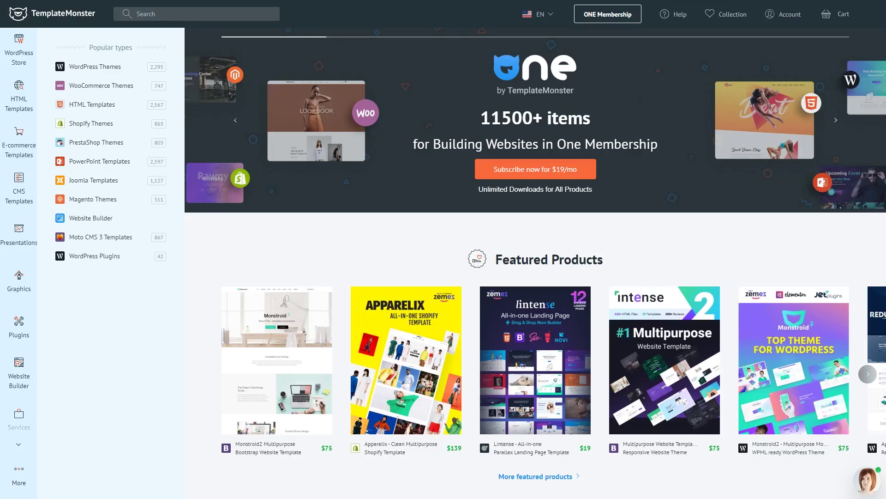
Browse the TemplateMonster homepage, then the WordPress Themes, HTML Templates and WooCommerce Themes listings
{"action": "left_click", "coordinate": [835, 121]}
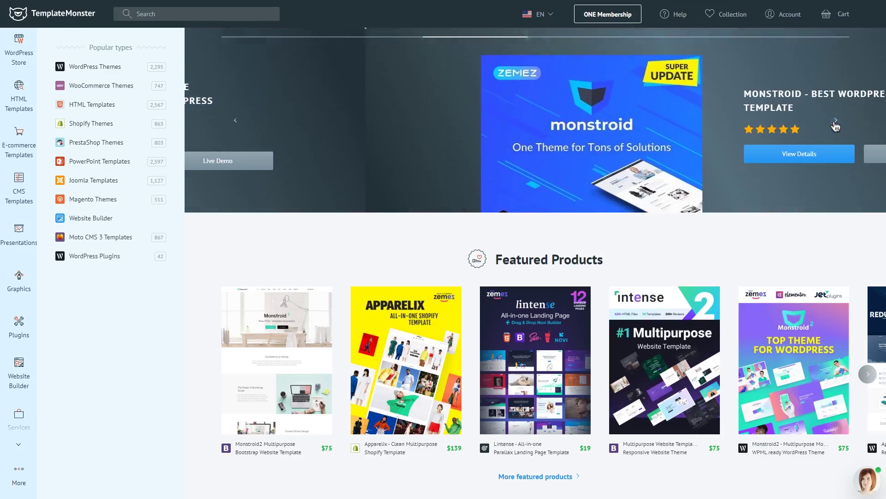
{"action": "scroll", "coordinate": [602, 279], "scroll_direction": "down", "scroll_amount": 1}
{"action": "scroll", "coordinate": [601, 279], "scroll_direction": "down", "scroll_amount": 1}
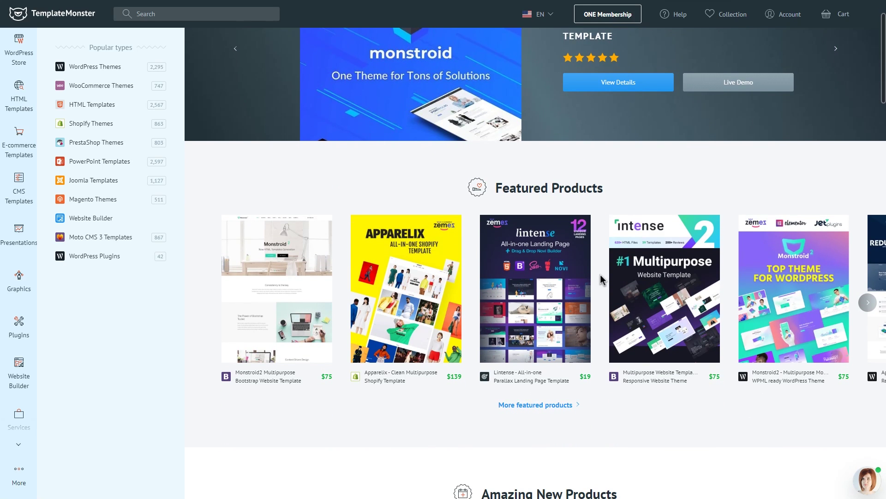
{"action": "scroll", "coordinate": [601, 279], "scroll_direction": "down", "scroll_amount": 1}
{"action": "scroll", "coordinate": [601, 280], "scroll_direction": "down", "scroll_amount": 1}
{"action": "scroll", "coordinate": [602, 280], "scroll_direction": "down", "scroll_amount": 1}
{"action": "scroll", "coordinate": [602, 279], "scroll_direction": "down", "scroll_amount": 2}
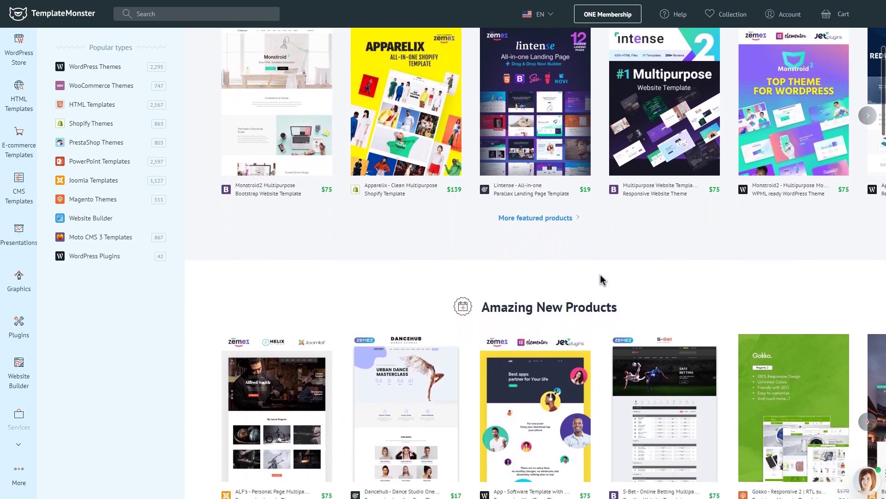
{"action": "scroll", "coordinate": [602, 279], "scroll_direction": "down", "scroll_amount": 1}
{"action": "scroll", "coordinate": [602, 279], "scroll_direction": "down", "scroll_amount": 1}
{"action": "scroll", "coordinate": [602, 279], "scroll_direction": "down", "scroll_amount": 1}
{"action": "scroll", "coordinate": [601, 280], "scroll_direction": "down", "scroll_amount": 1}
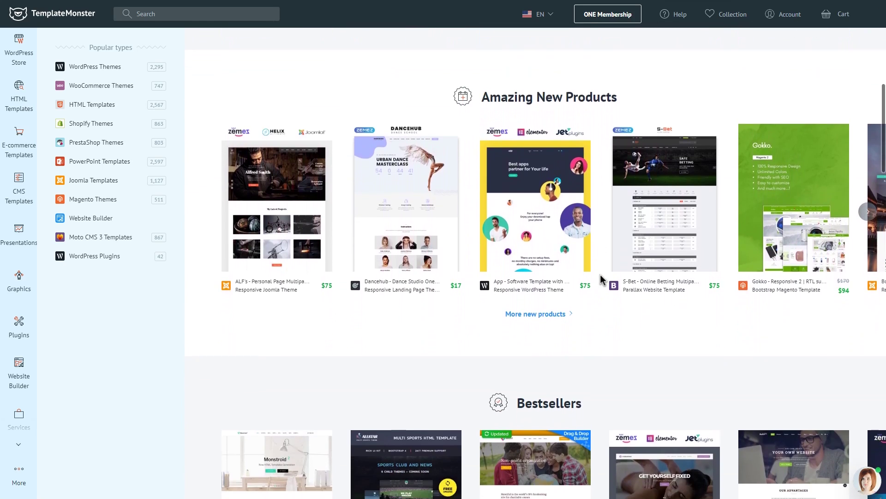
{"action": "scroll", "coordinate": [601, 279], "scroll_direction": "down", "scroll_amount": 1}
{"action": "scroll", "coordinate": [601, 279], "scroll_direction": "down", "scroll_amount": 1}
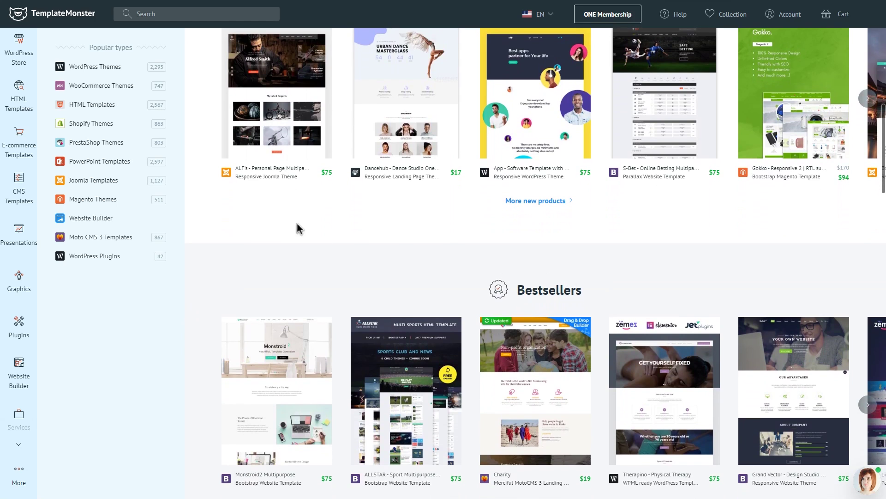
{"action": "left_click", "coordinate": [113, 70]}
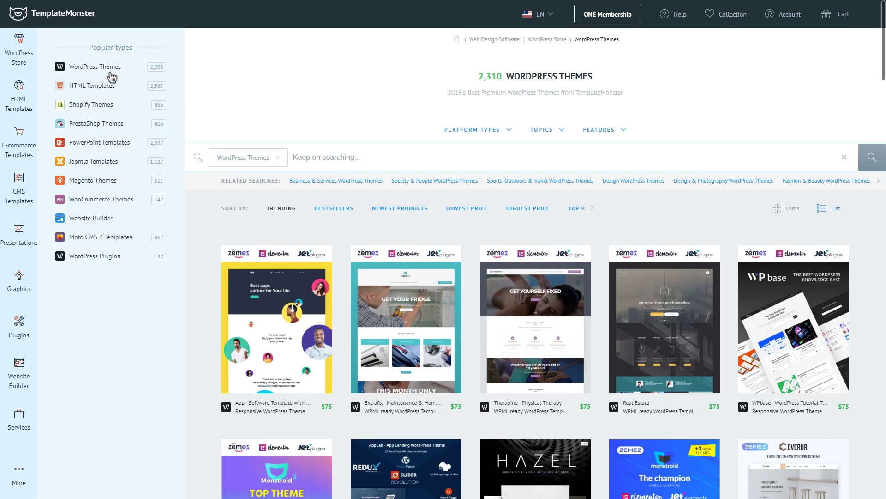
{"action": "left_click", "coordinate": [105, 87]}
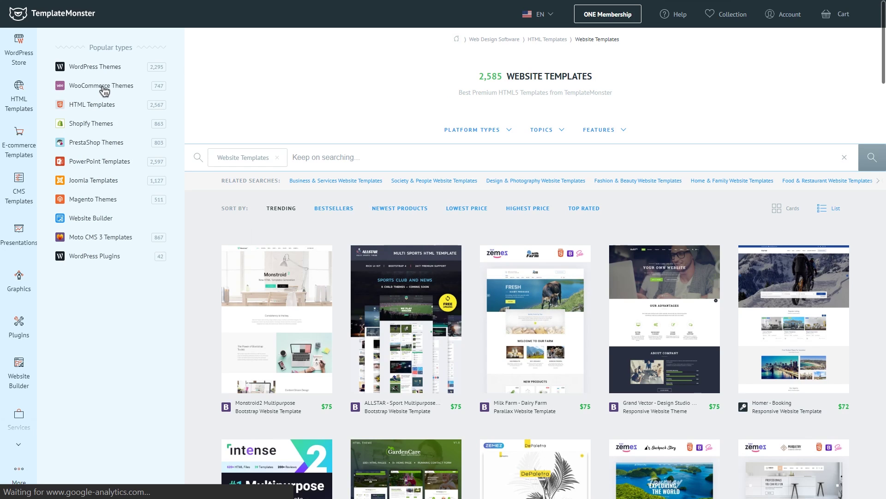
{"action": "left_click", "coordinate": [96, 90]}
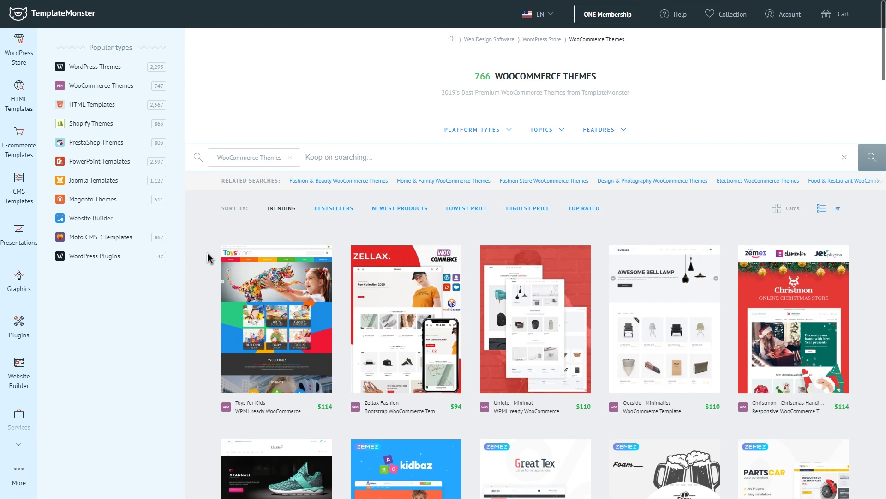
Browse the Graphics category page and the Illustrations catalogue
{"action": "scroll", "coordinate": [208, 259], "scroll_direction": "down", "scroll_amount": 3}
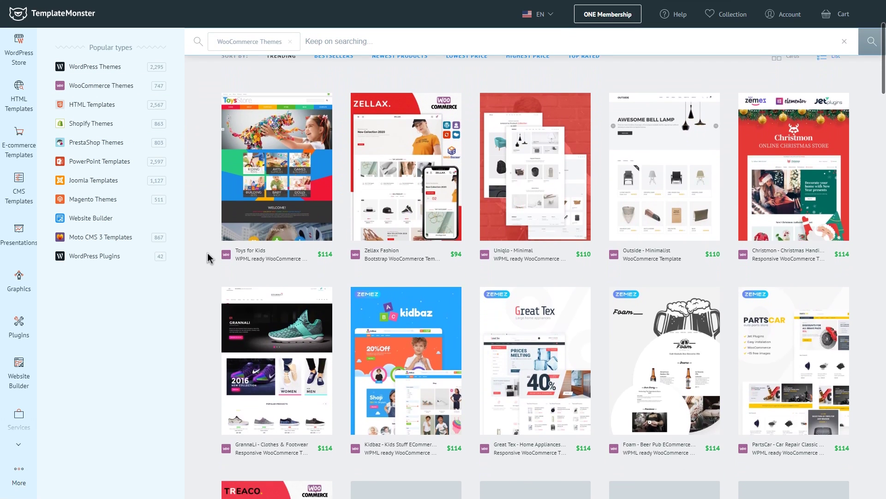
{"action": "left_click", "coordinate": [29, 287]}
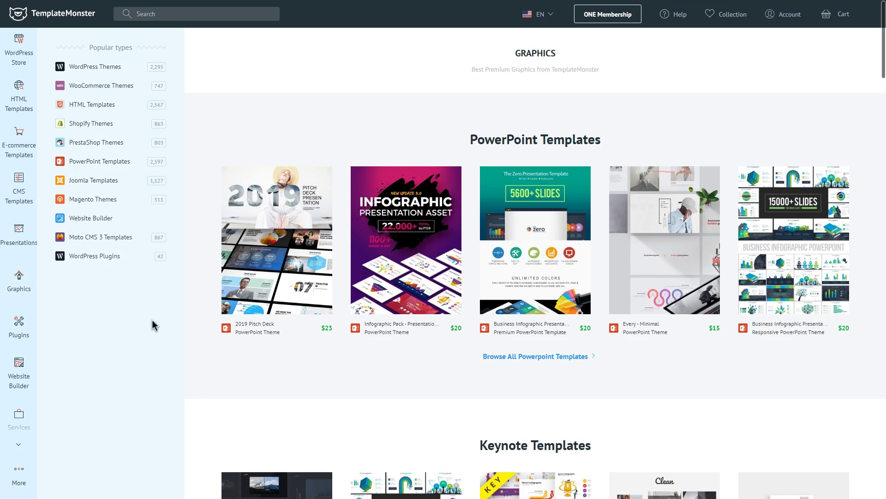
{"action": "scroll", "coordinate": [196, 342], "scroll_direction": "down", "scroll_amount": 5}
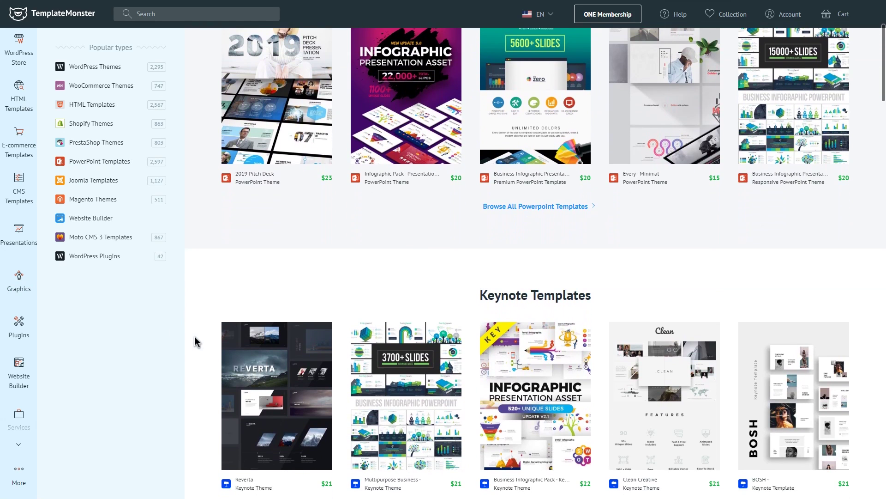
{"action": "scroll", "coordinate": [196, 342], "scroll_direction": "down", "scroll_amount": 1}
{"action": "scroll", "coordinate": [196, 342], "scroll_direction": "down", "scroll_amount": 4}
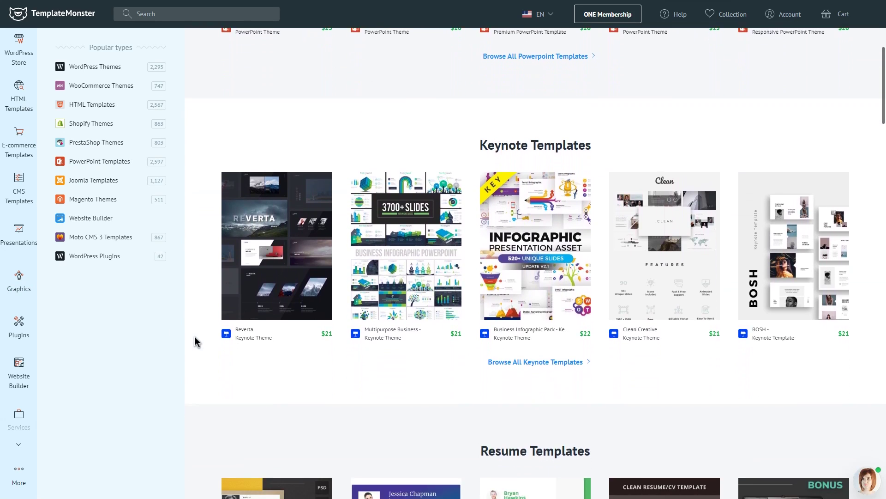
{"action": "scroll", "coordinate": [197, 341], "scroll_direction": "down", "scroll_amount": 2}
{"action": "scroll", "coordinate": [197, 342], "scroll_direction": "down", "scroll_amount": 1}
{"action": "scroll", "coordinate": [196, 342], "scroll_direction": "down", "scroll_amount": 2}
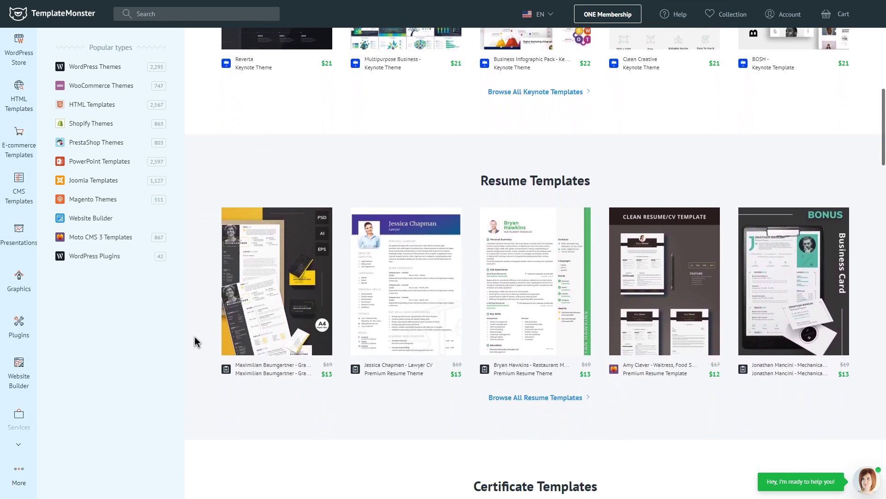
{"action": "scroll", "coordinate": [196, 341], "scroll_direction": "down", "scroll_amount": 1}
{"action": "scroll", "coordinate": [196, 341], "scroll_direction": "down", "scroll_amount": 2}
{"action": "scroll", "coordinate": [197, 341], "scroll_direction": "down", "scroll_amount": 1}
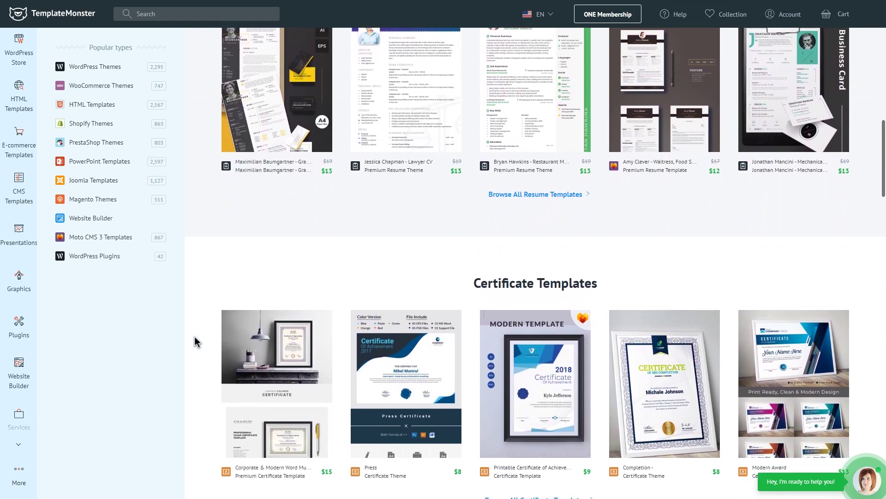
{"action": "scroll", "coordinate": [196, 341], "scroll_direction": "down", "scroll_amount": 1}
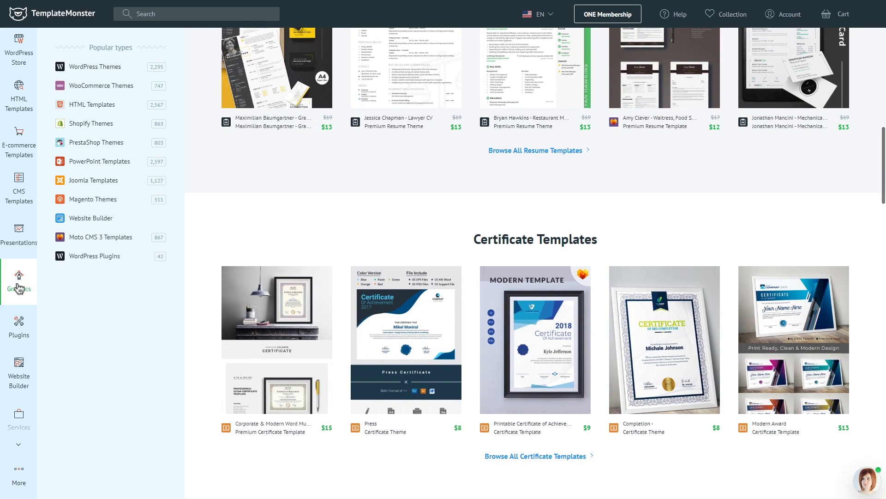
{"action": "mouse_move", "coordinate": [85, 171]}
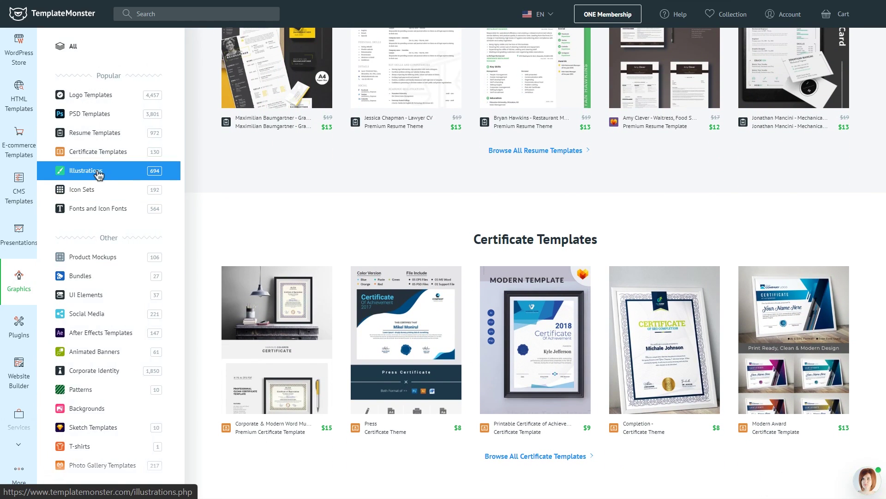
{"action": "left_click", "coordinate": [98, 174]}
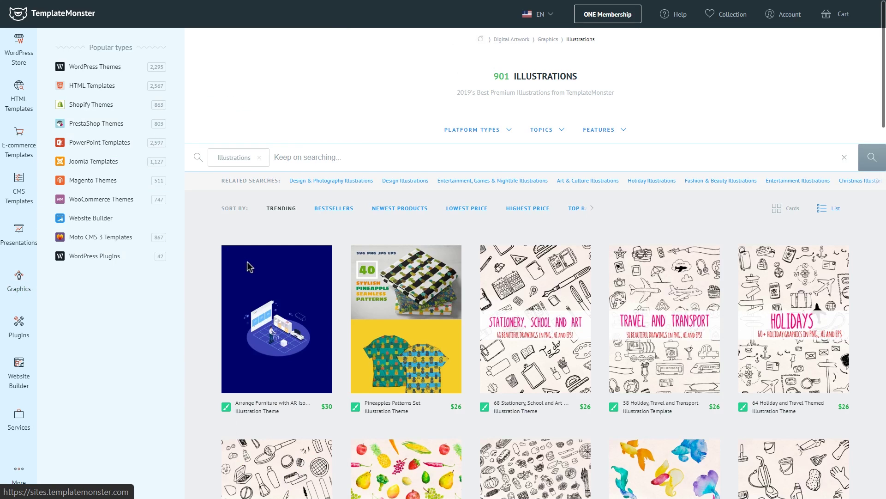
{"action": "scroll", "coordinate": [198, 268], "scroll_direction": "down", "scroll_amount": 3}
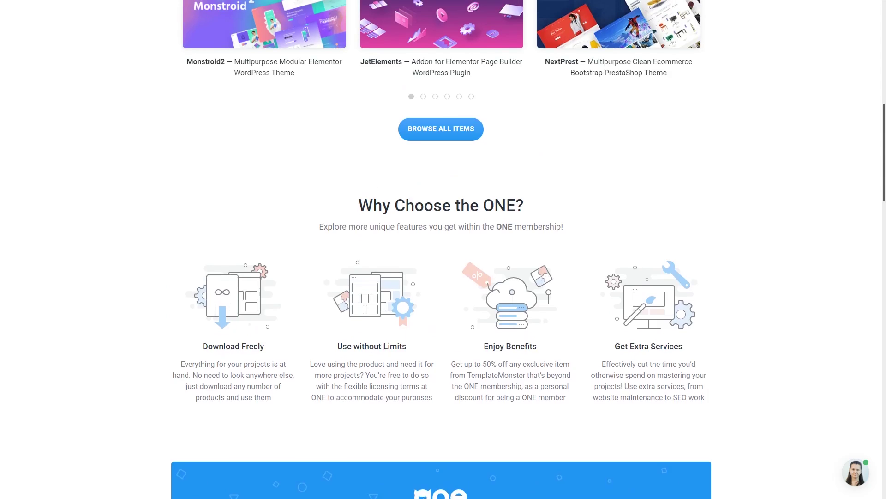
Return to the top of the ONE page and show its product category list via Get Started
{"action": "scroll", "coordinate": [874, 69], "scroll_direction": "up", "scroll_amount": 4}
{"action": "scroll", "coordinate": [874, 69], "scroll_direction": "up", "scroll_amount": 3}
{"action": "scroll", "coordinate": [874, 69], "scroll_direction": "up", "scroll_amount": 4}
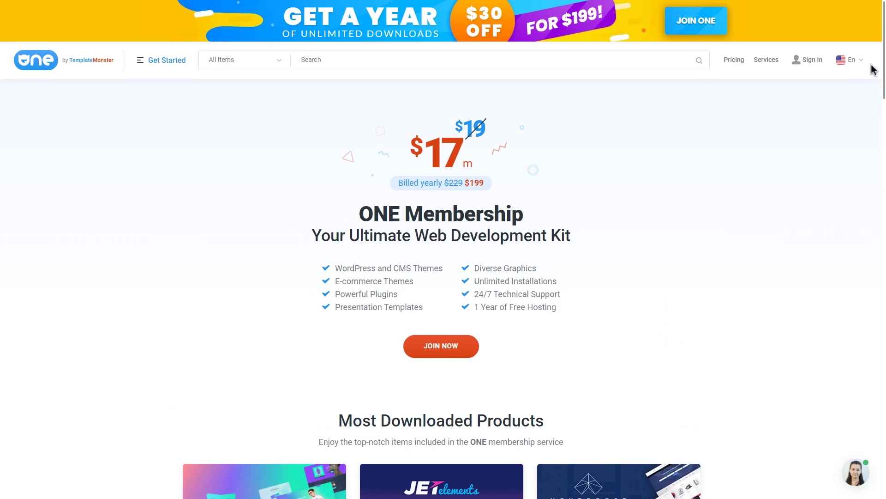
{"action": "left_click", "coordinate": [178, 64]}
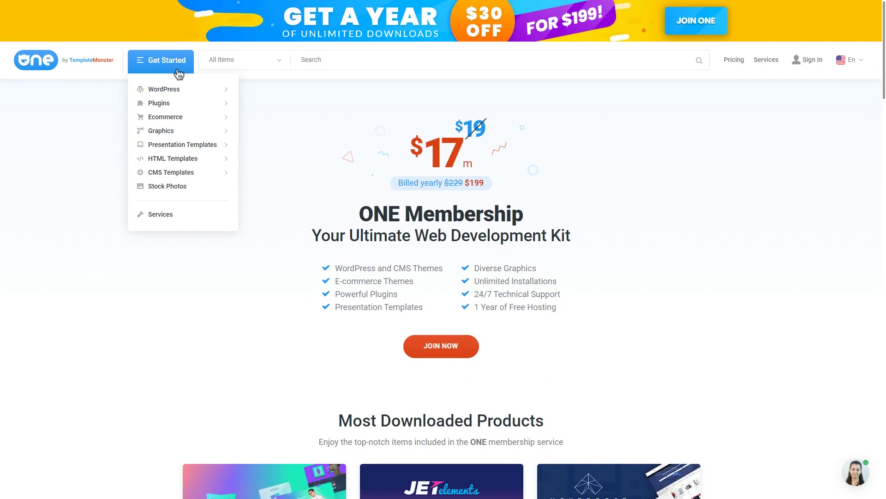